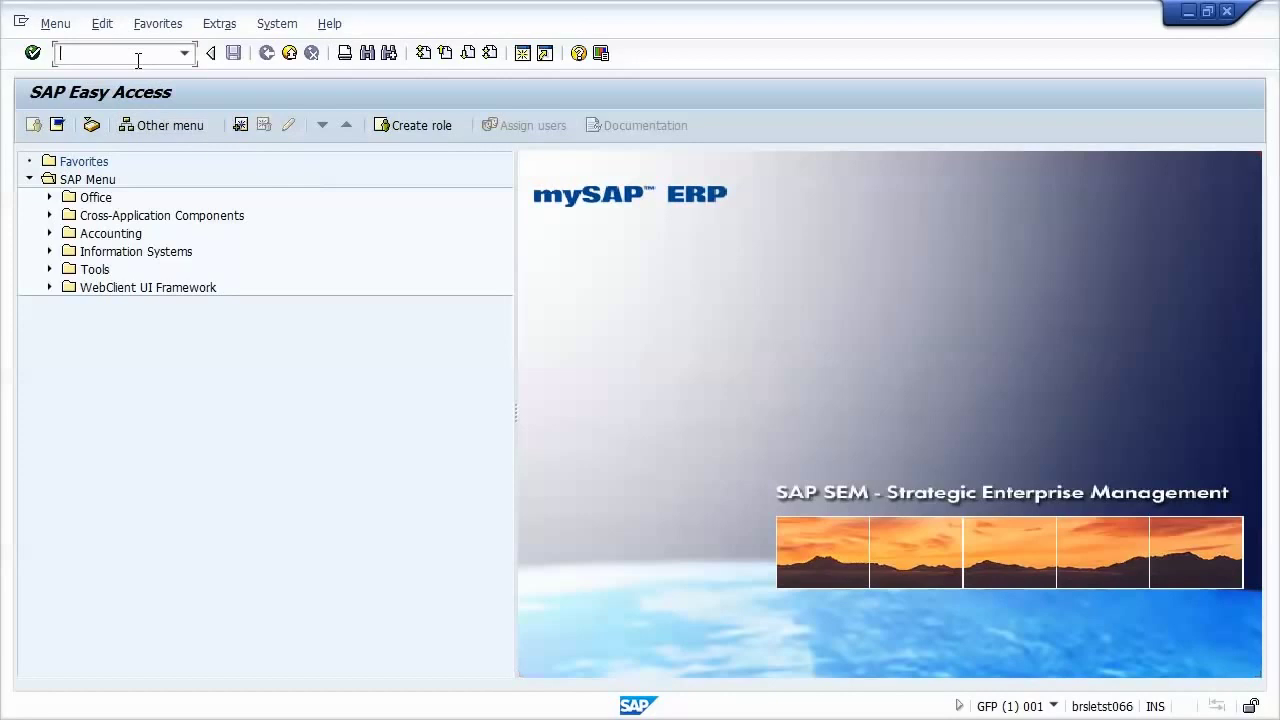
Step: Display user RFC_USER in SU01 and view its Roles tab listing Z_RFC
type("su01")
key("Return")
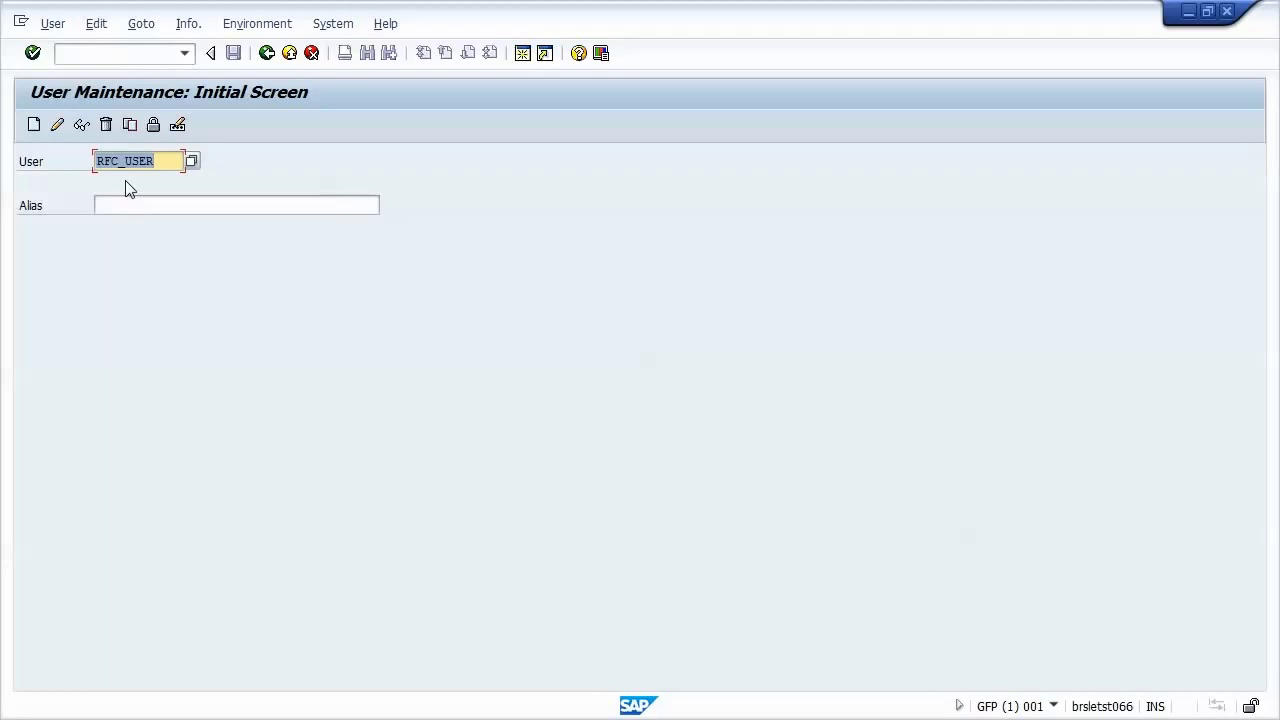
left_click(80, 125)
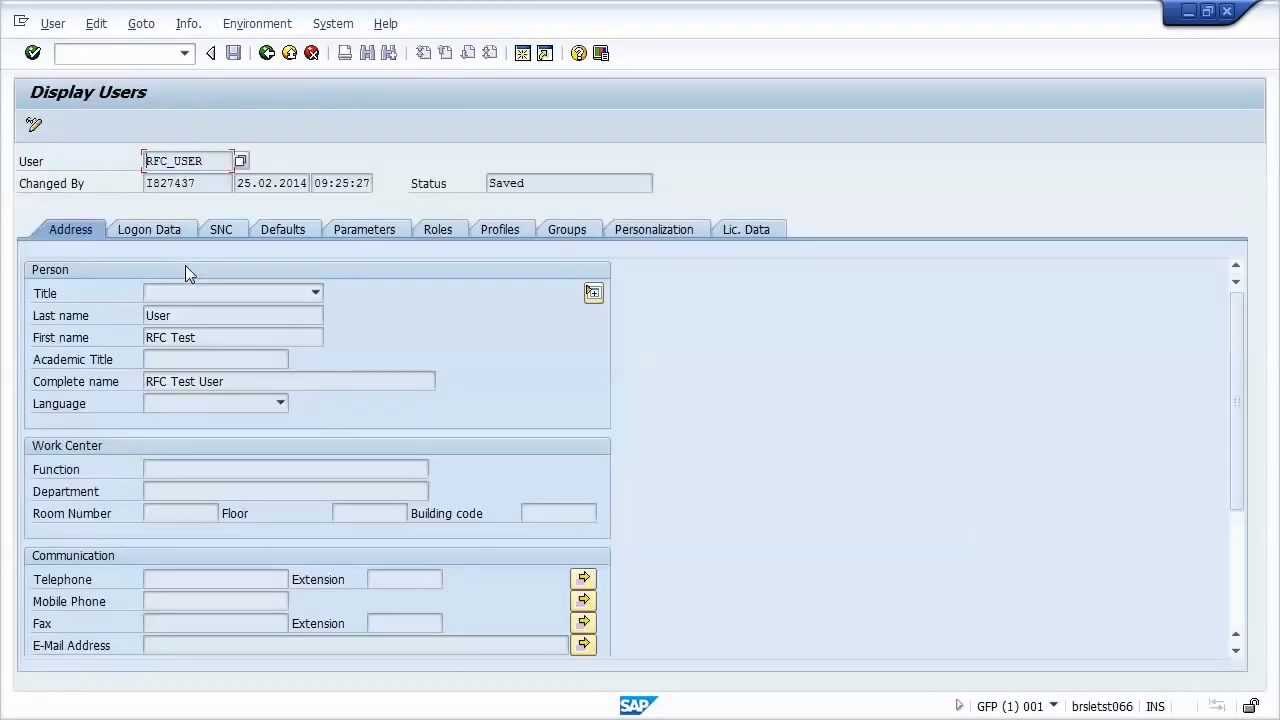
left_click(428, 231)
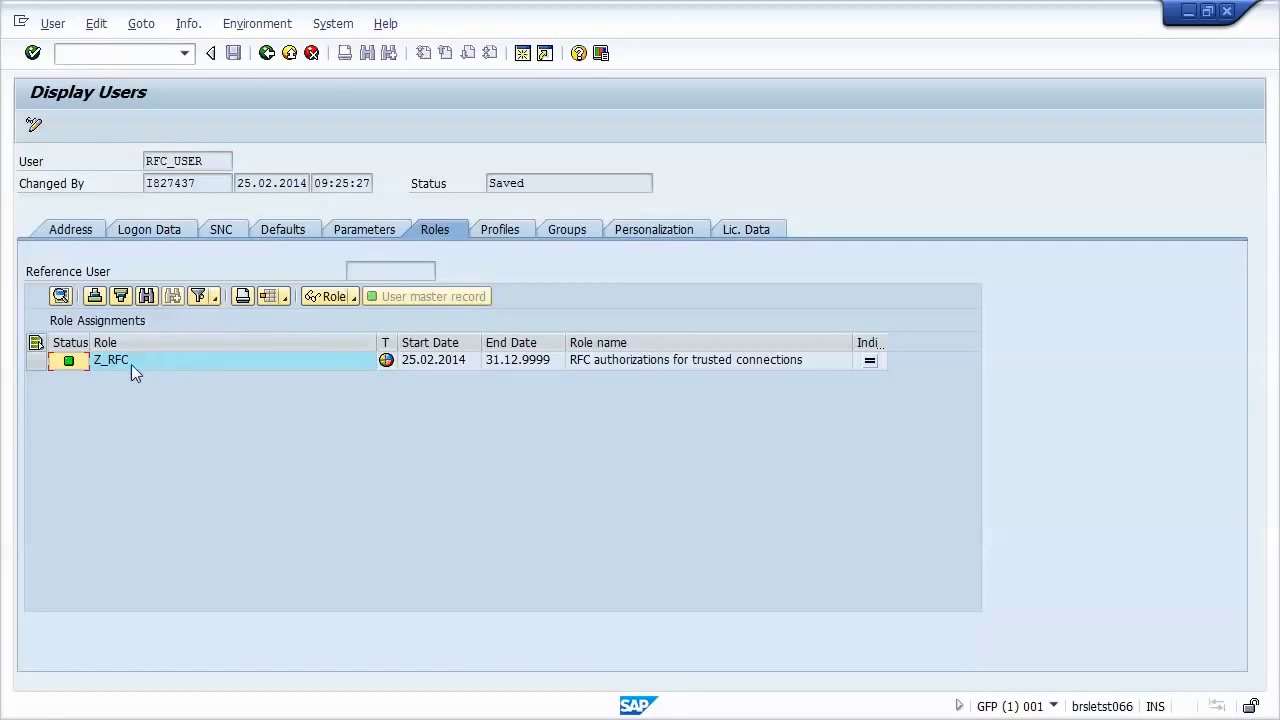
Step: Open role Z_RFC and display its authorization data
double_click(141, 364)
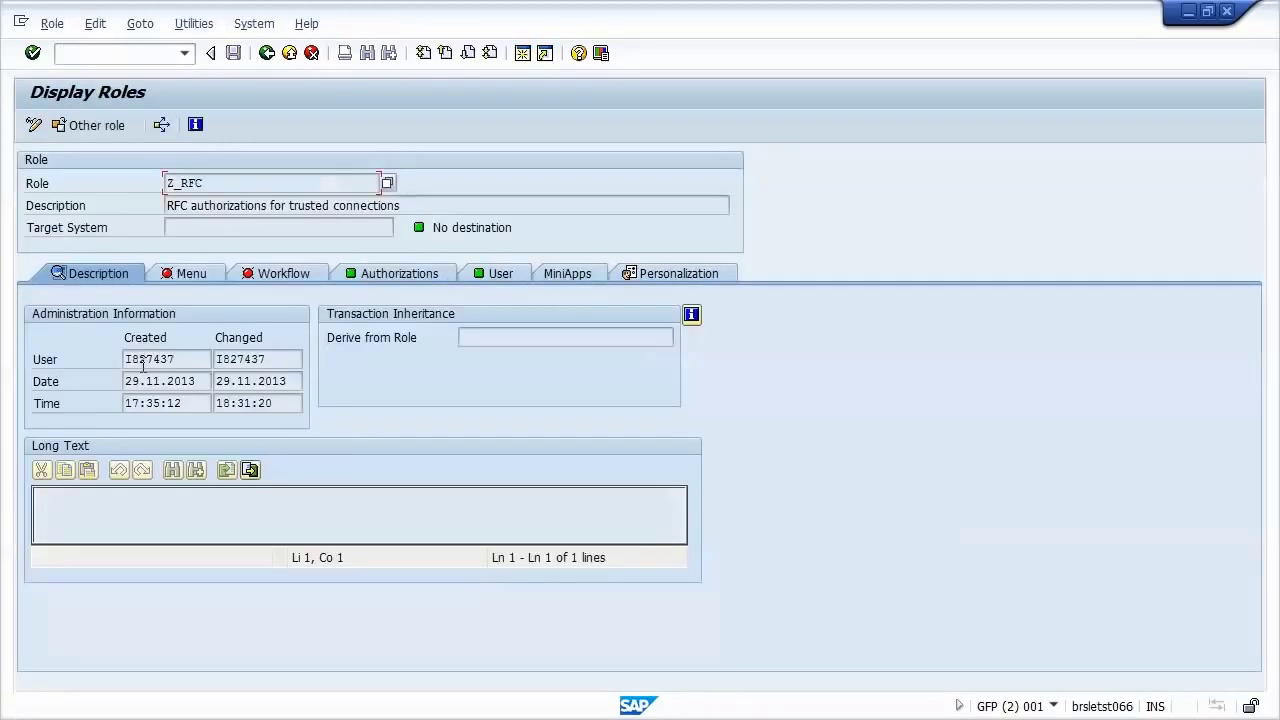
left_click(378, 278)
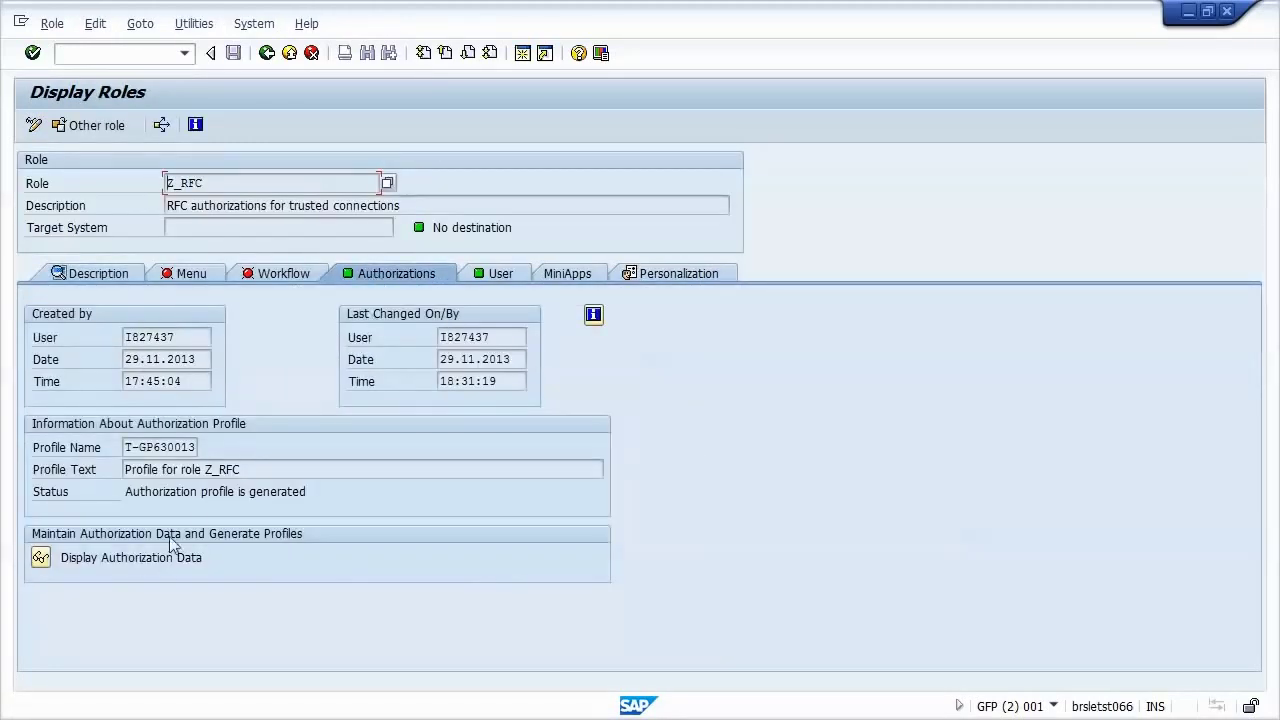
left_click(40, 558)
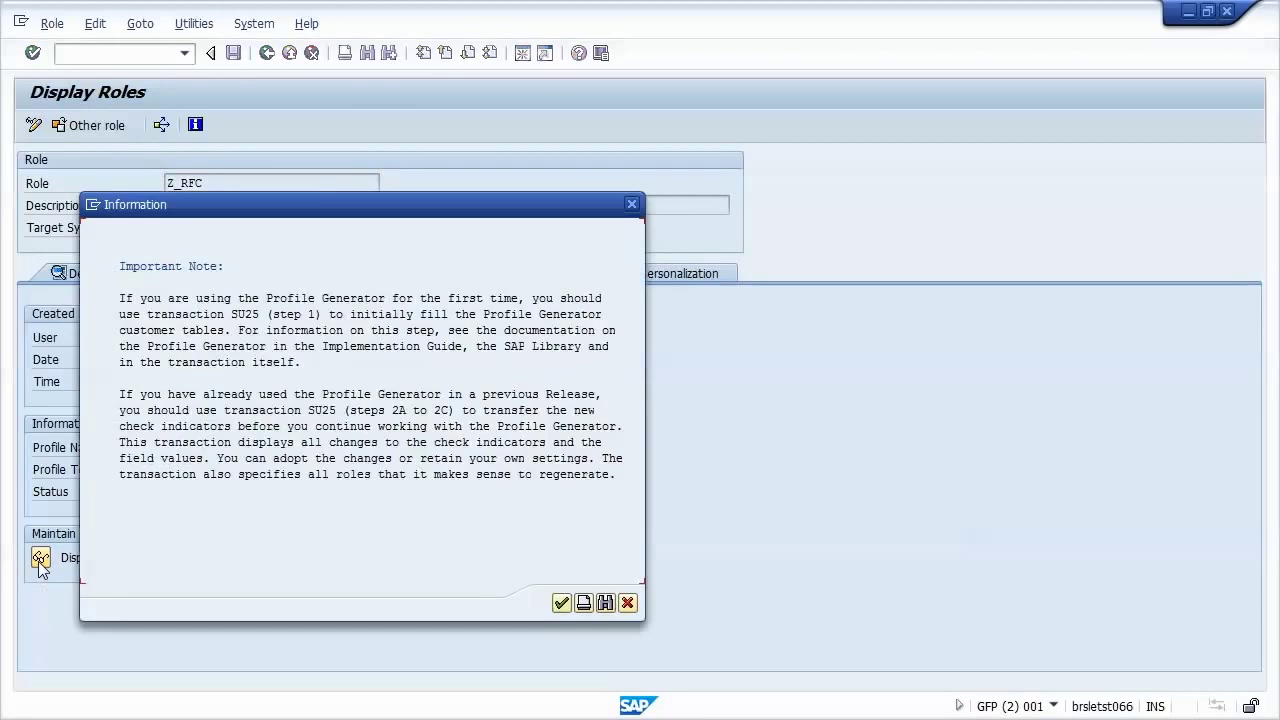
left_click(560, 605)
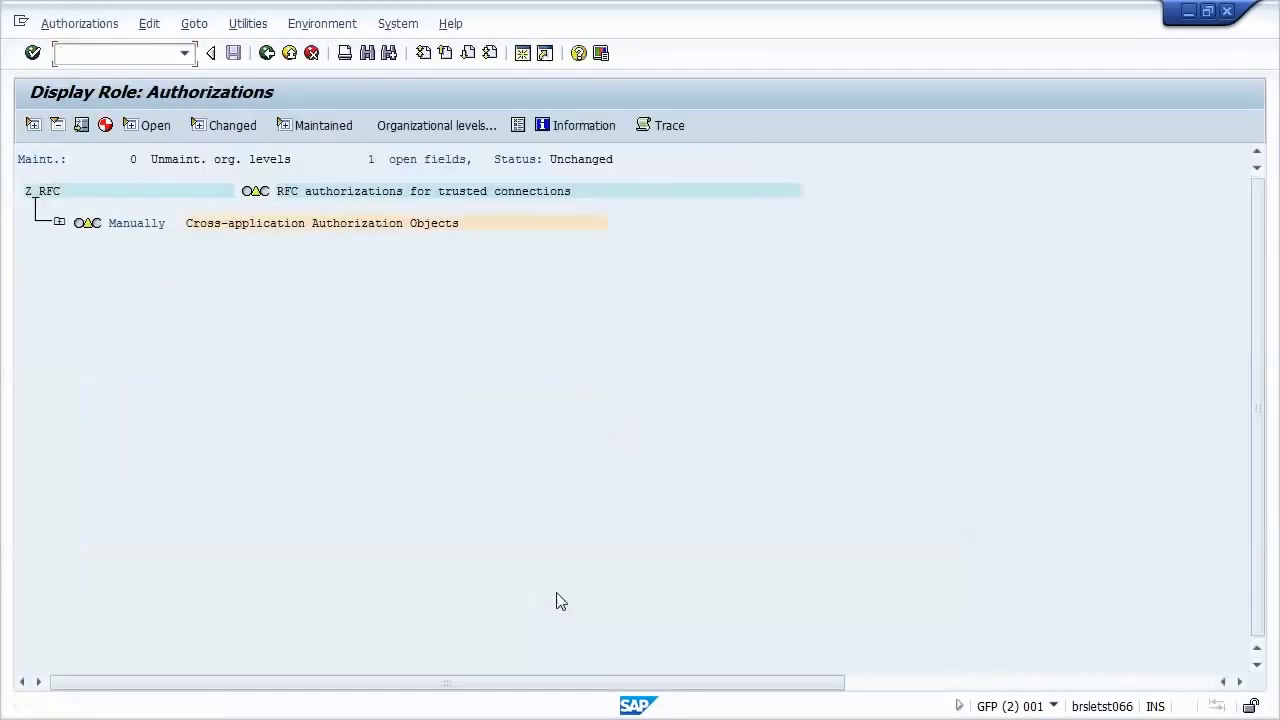
Step: Expand the S_RFCACL RFC user check and inspect its Activity and RFC_EQUSER values
left_click(59, 222)
left_click(87, 254)
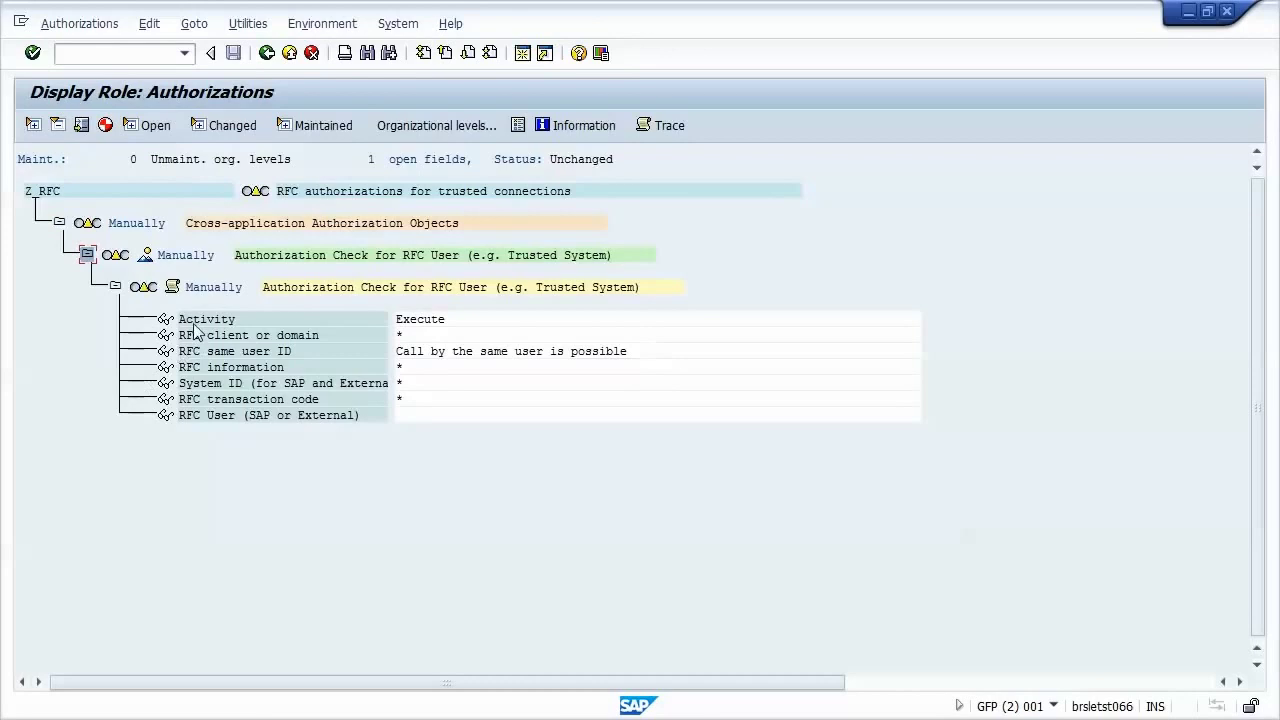
left_click(166, 322)
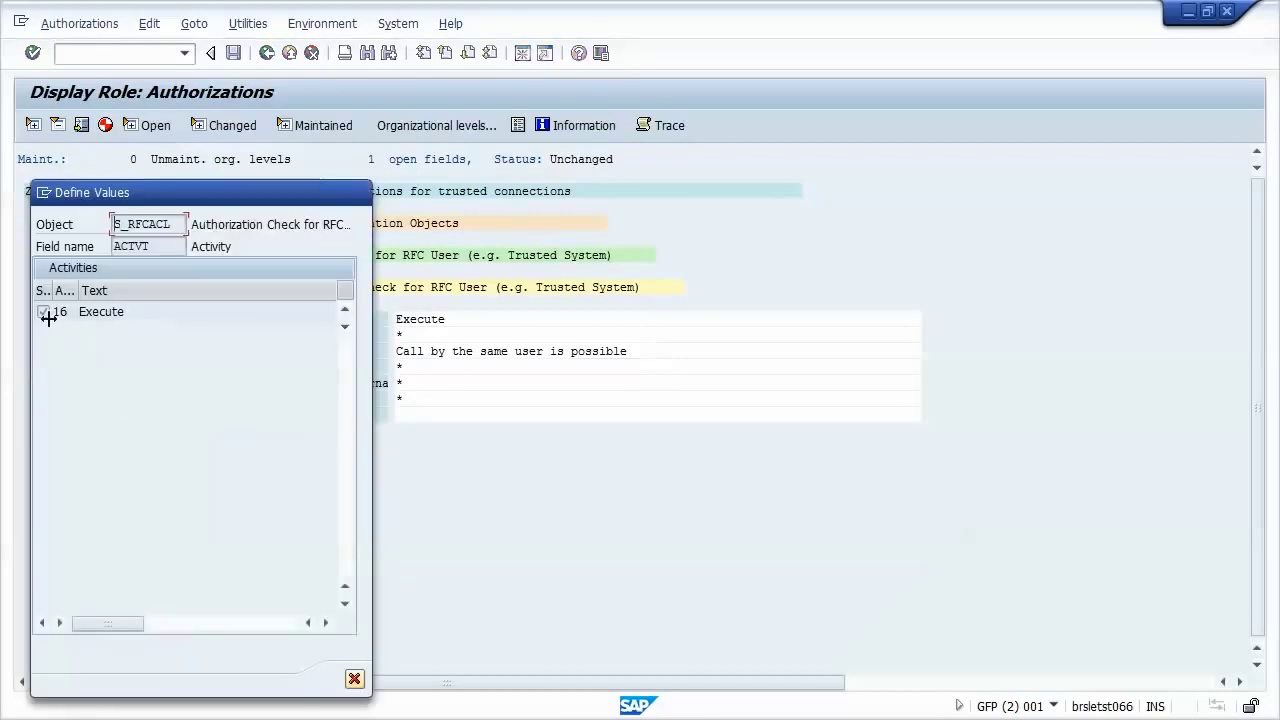
left_click(354, 679)
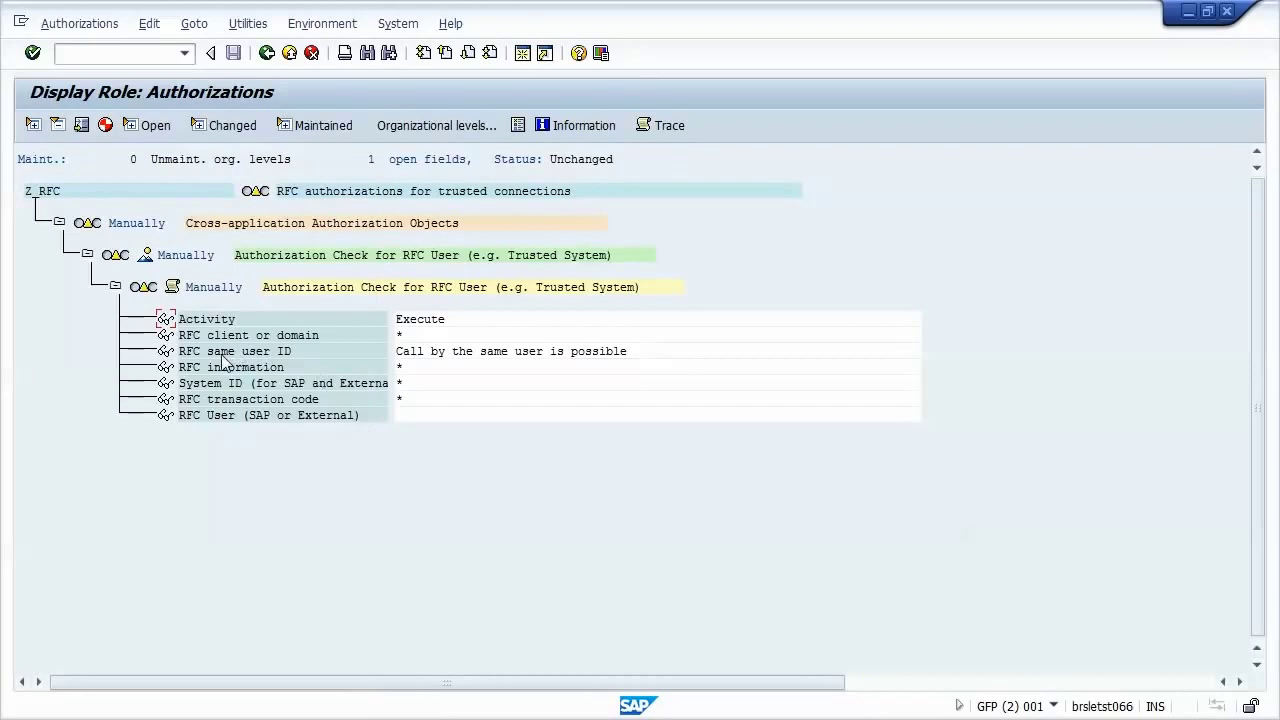
left_click(166, 351)
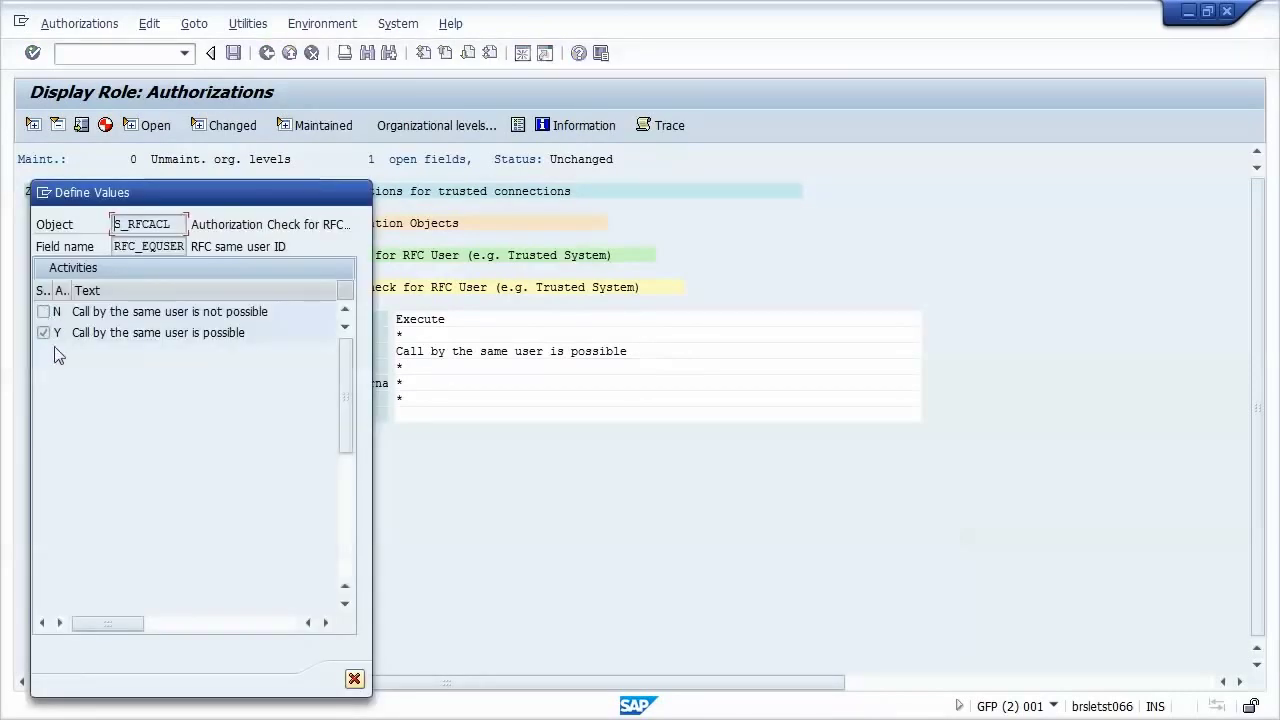
left_click(354, 679)
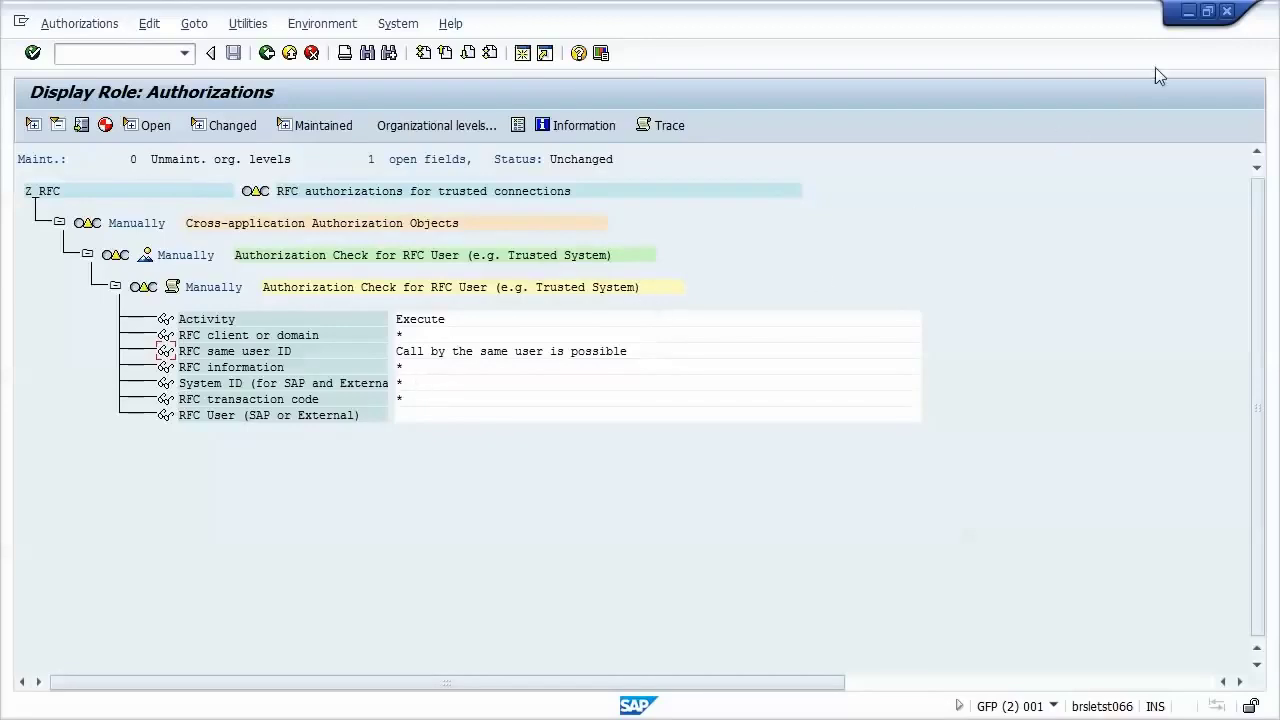
Step: Close the role session and open the RFC connections configuration with /sm59
left_click(1226, 11)
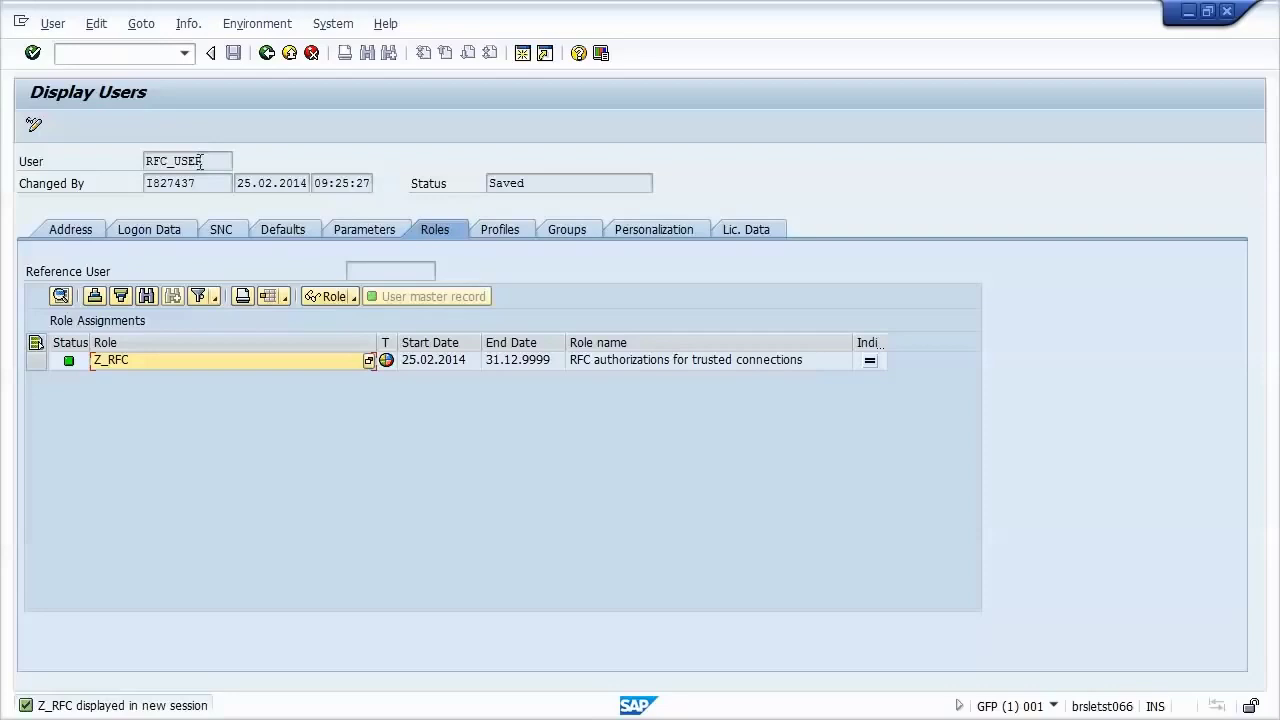
left_click(150, 54)
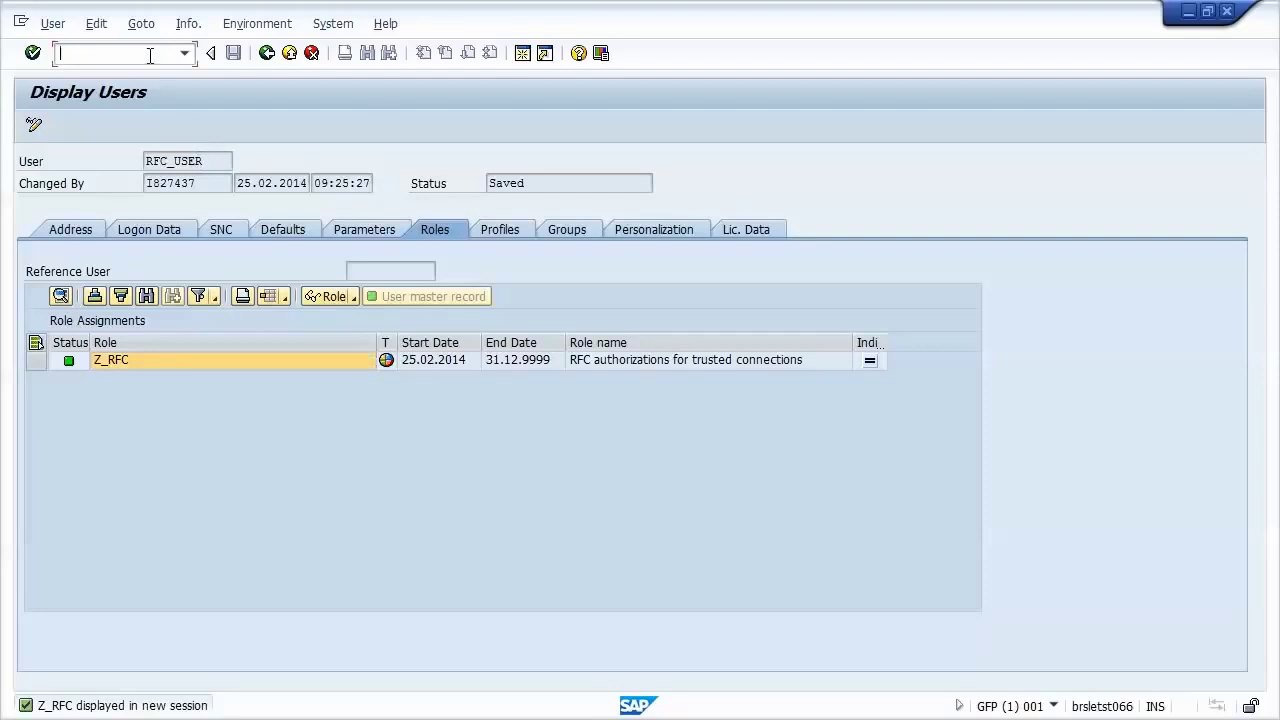
type("/sm59")
key("Return")
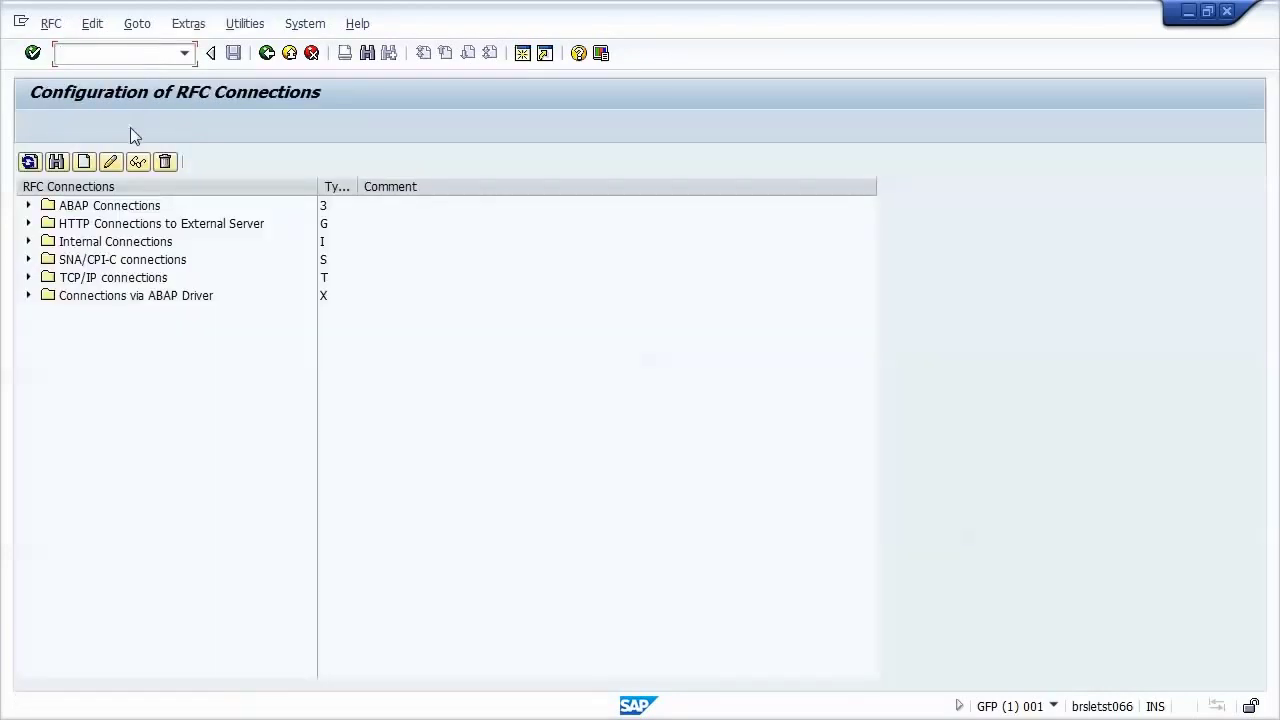
Step: Create ABAP destination SLR_TRUSTED, type 3, described 'RFC trusted setup to SLR'
left_click(83, 163)
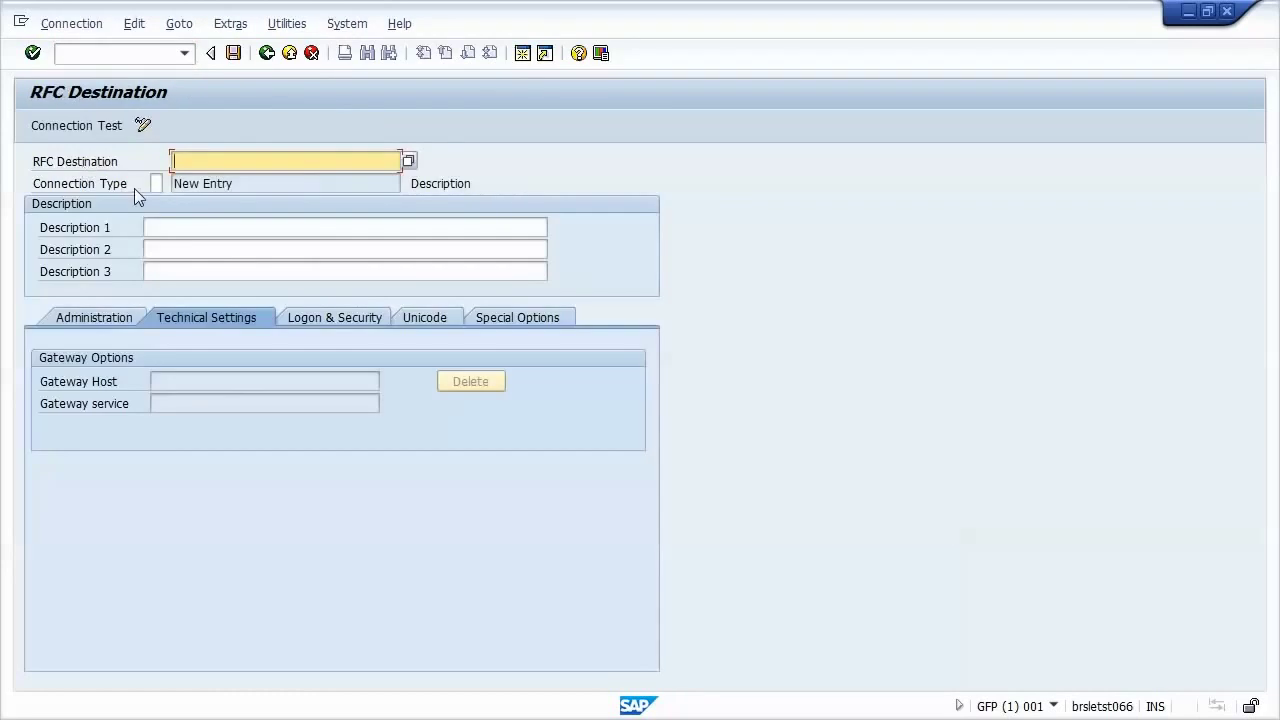
type("S")
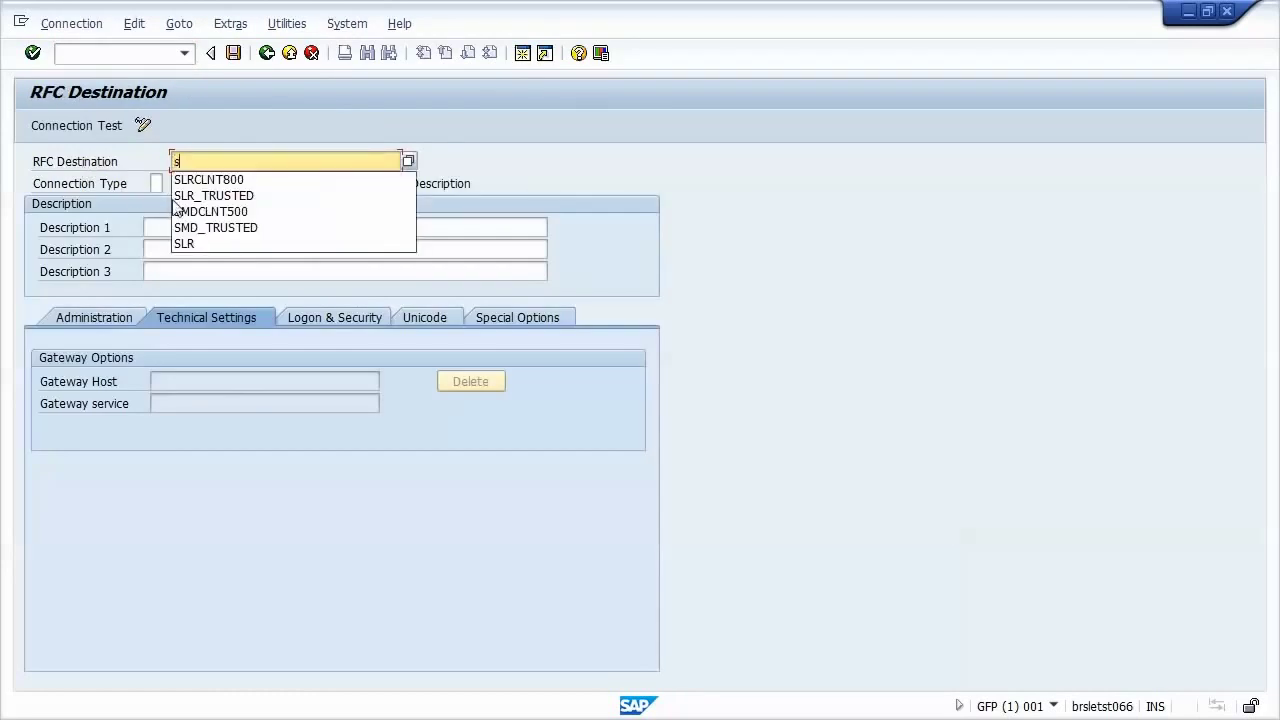
left_click(206, 194)
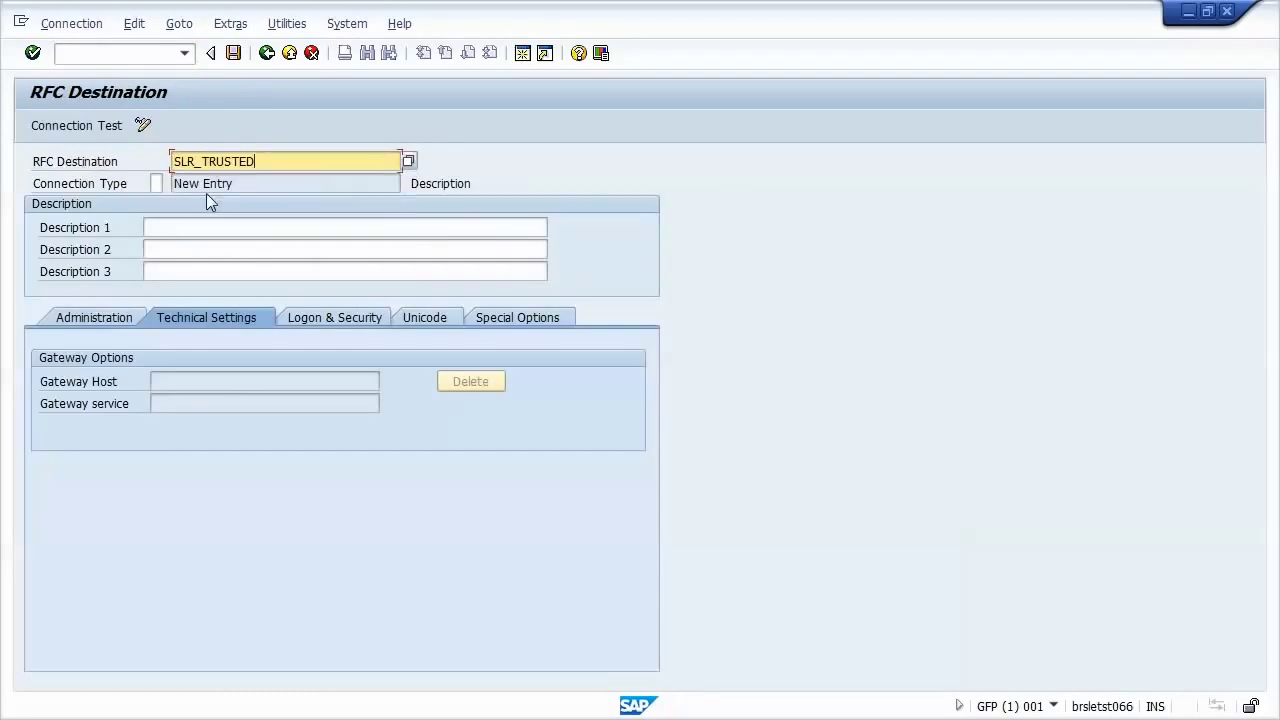
key("Tab")
type("3")
key("Tab")
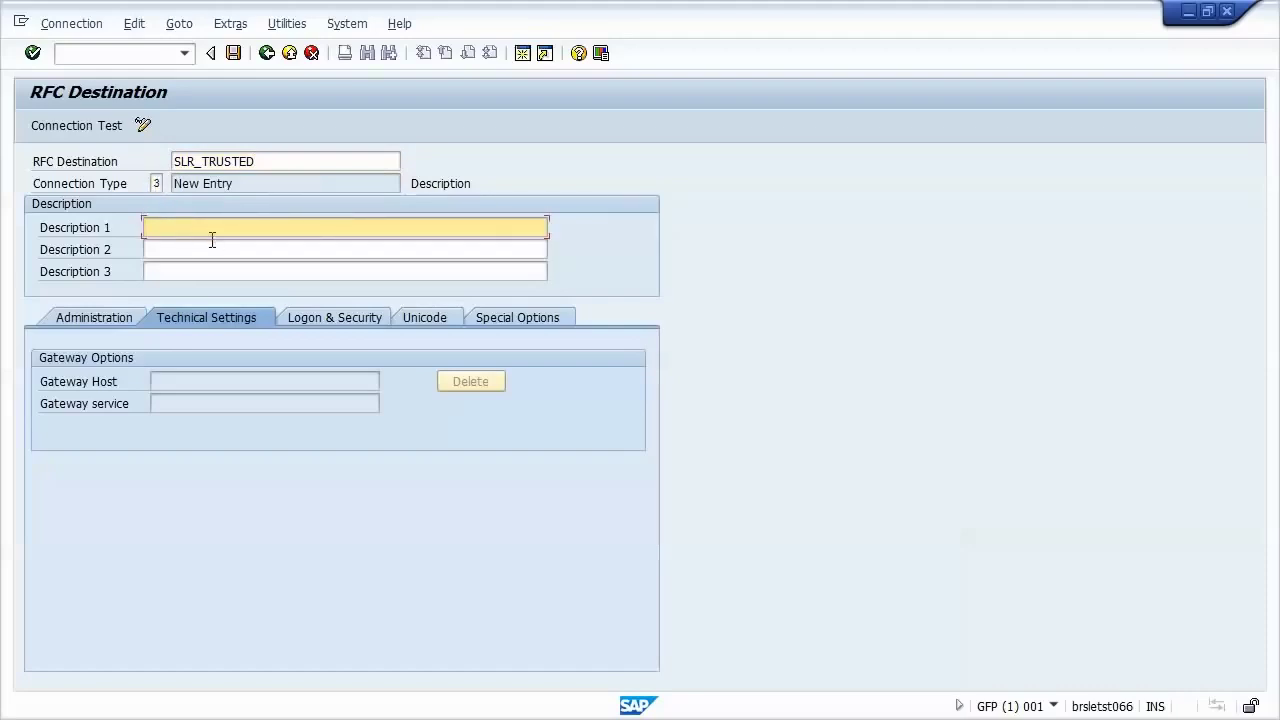
type("RFC trusted setup to SLR")
key("Return")
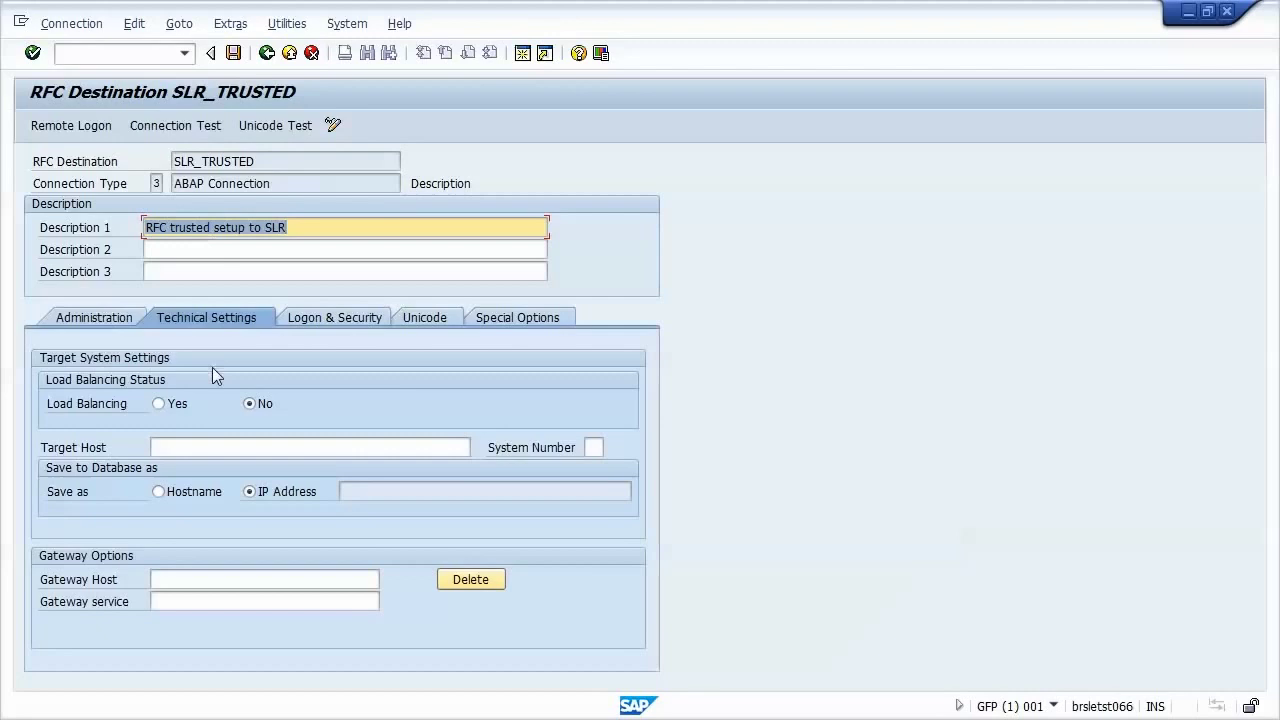
Step: Set SLR_TRUSTED's target host to eccbrasil with system number 00
left_click(211, 449)
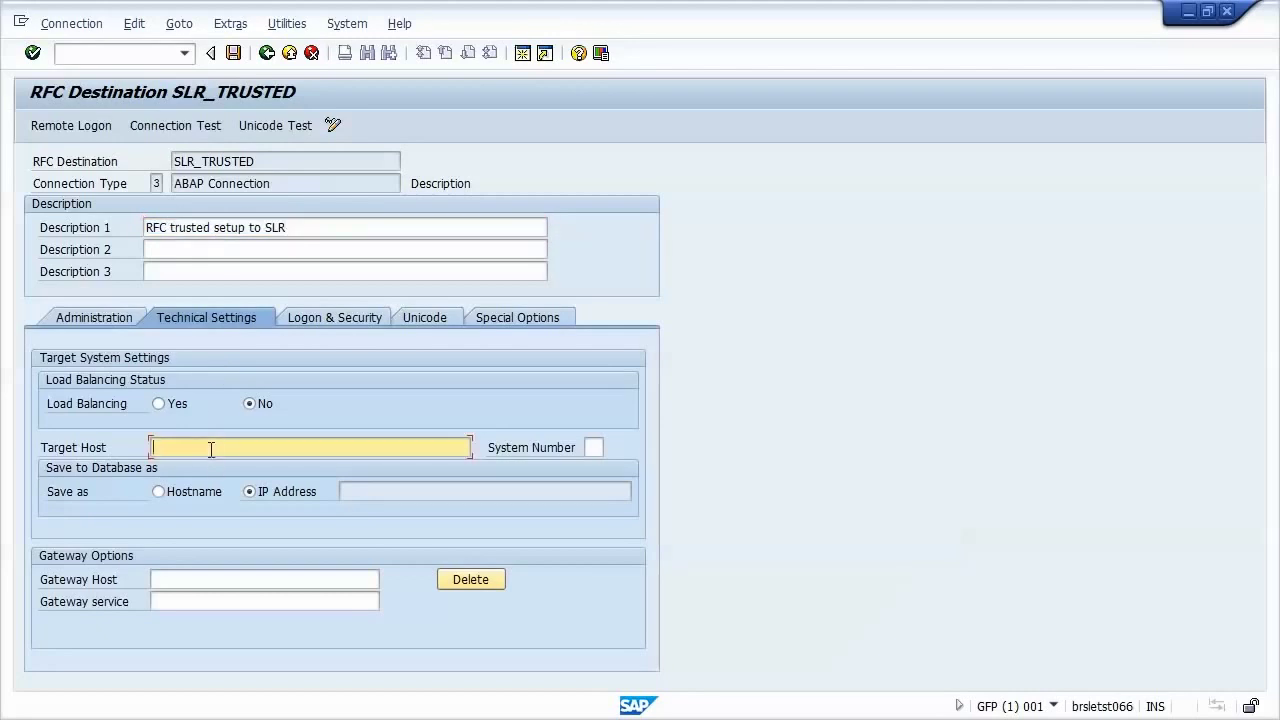
type("eccbrasil")
key("Tab")
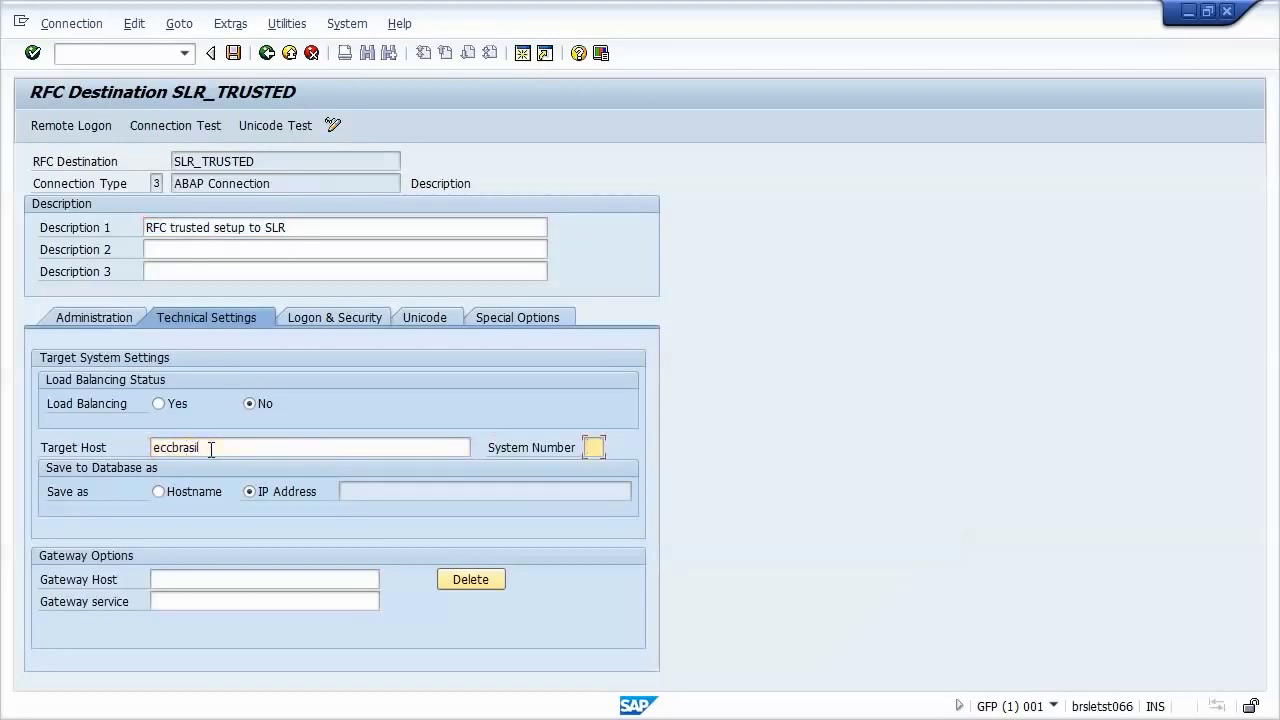
type("00")
key("Return")
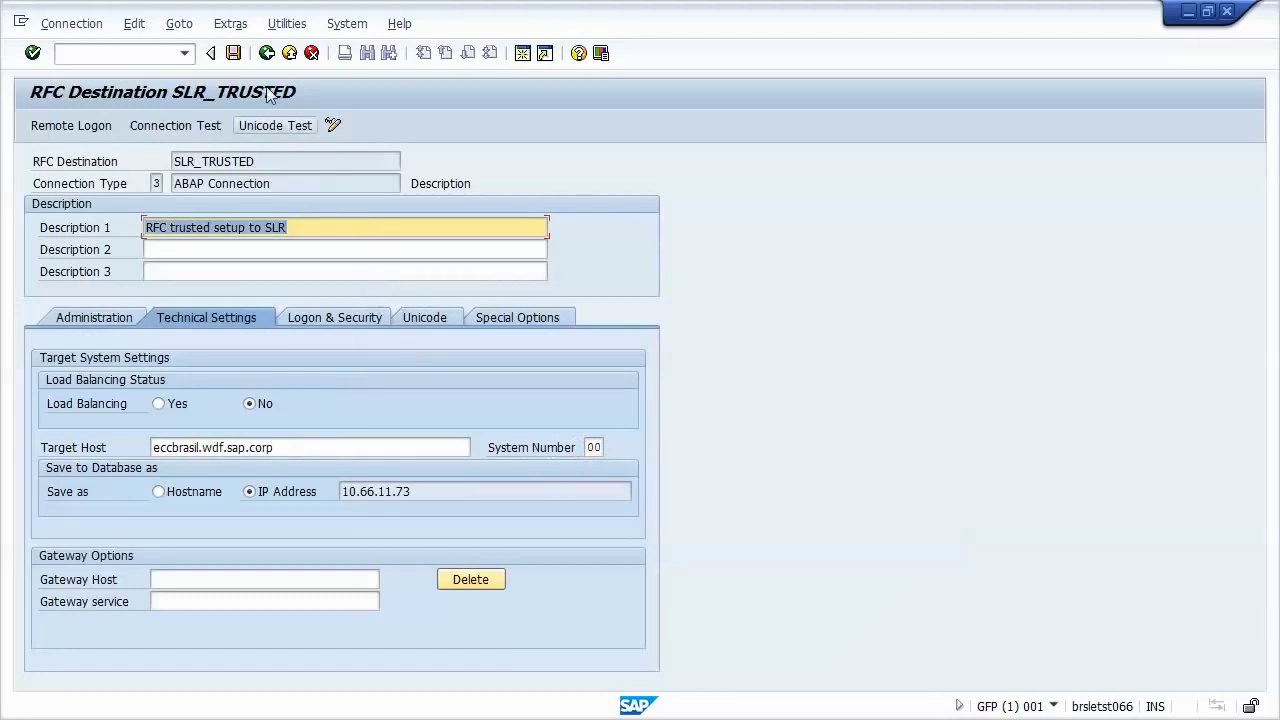
Step: Save SLR_TRUSTED and run its connection test
left_click(233, 55)
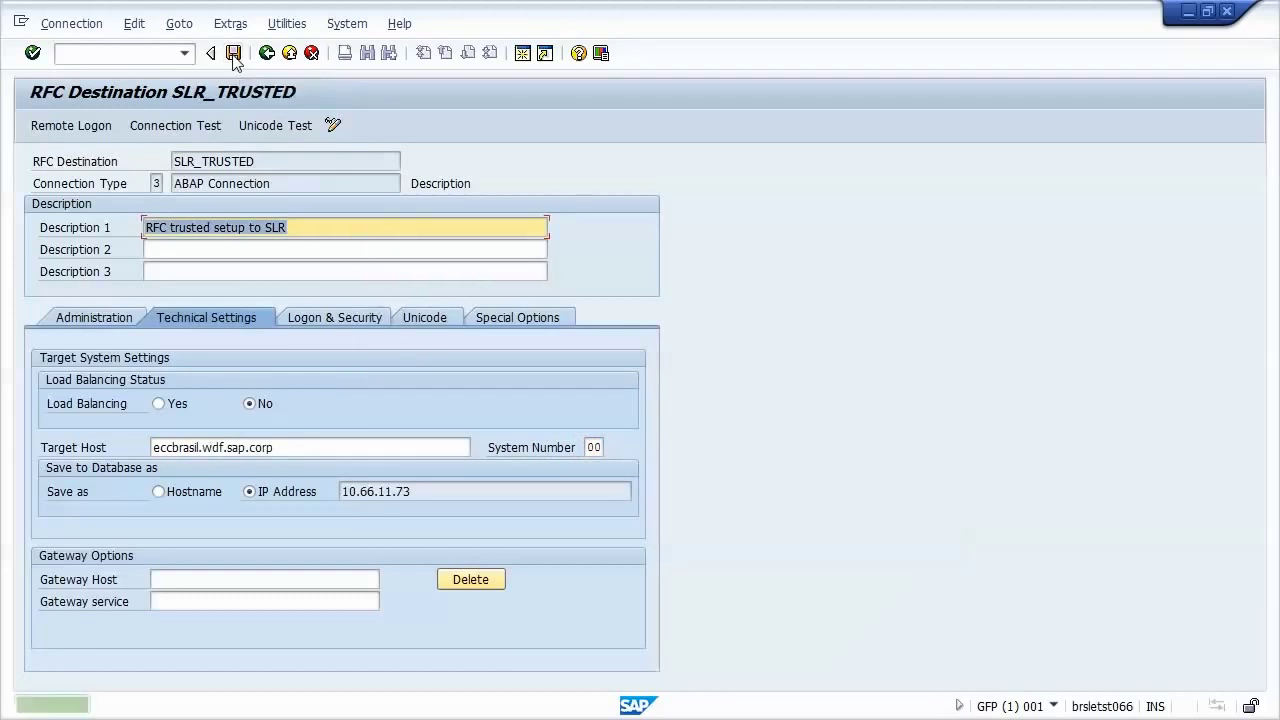
left_click(175, 126)
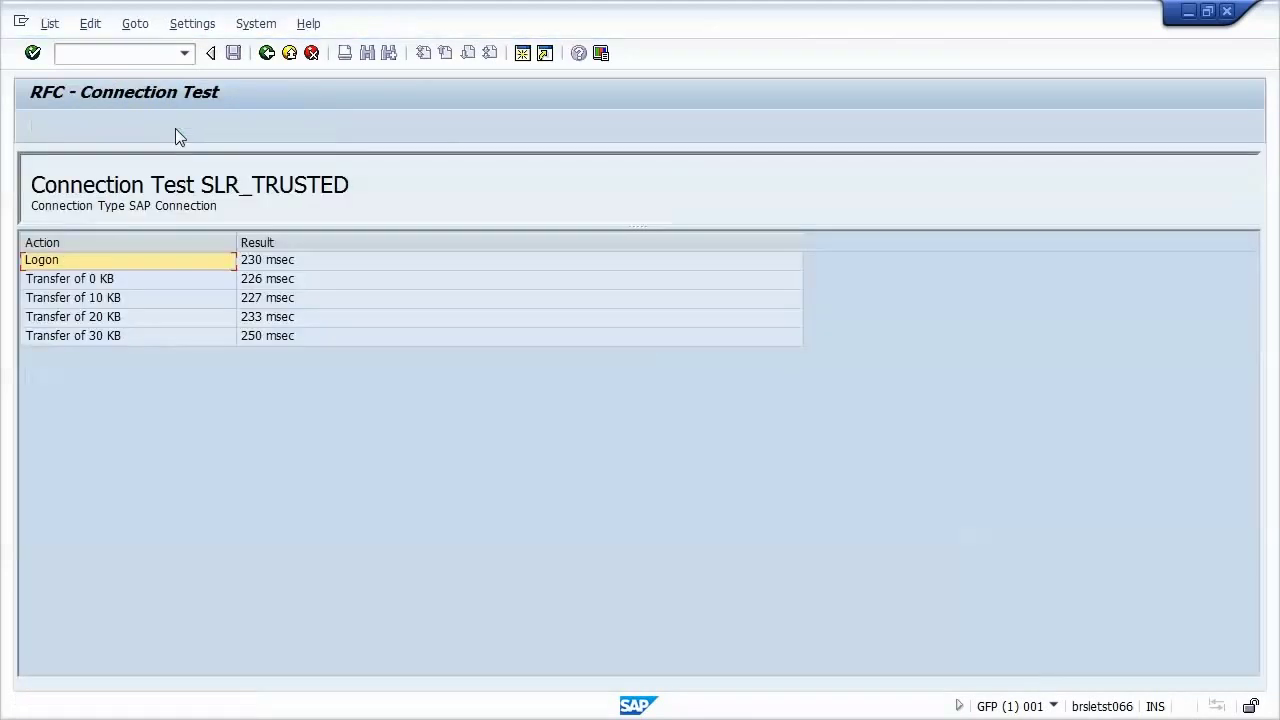
left_click(144, 55)
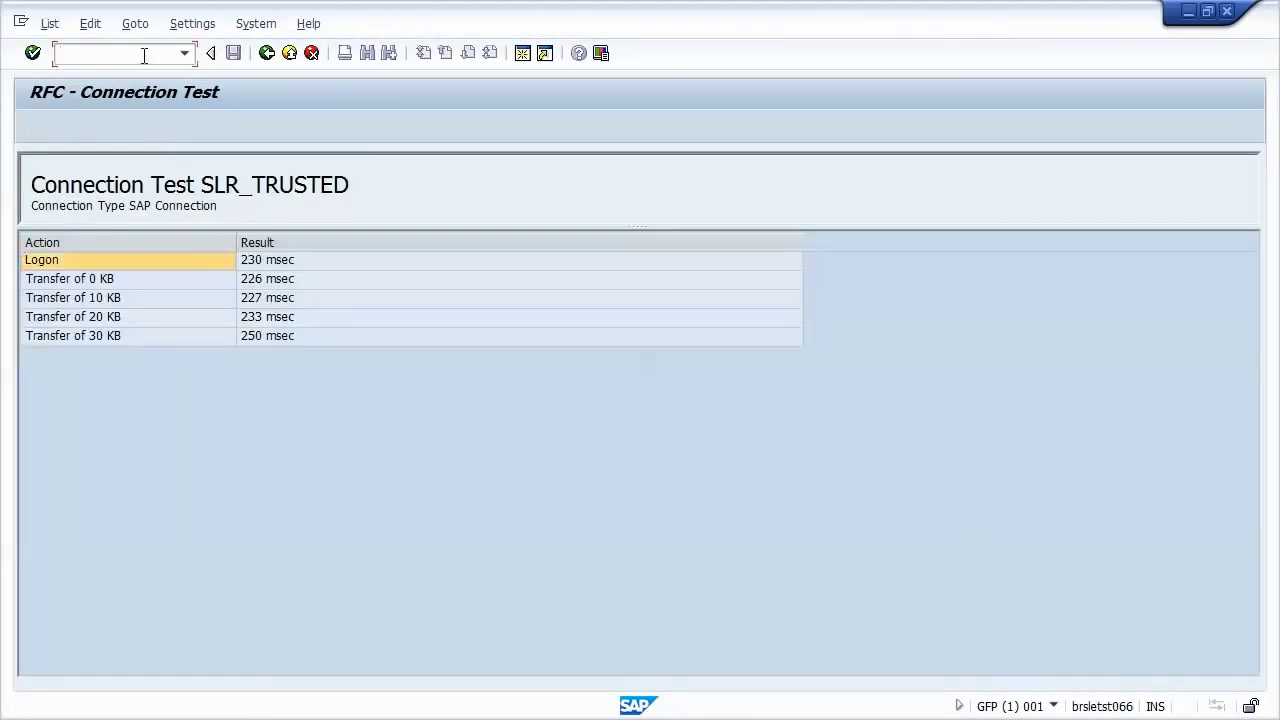
Step: Start a new trusted relationship in SMT1 using destination SLR_TRUSTED
type("/nsmt1")
key("Return")
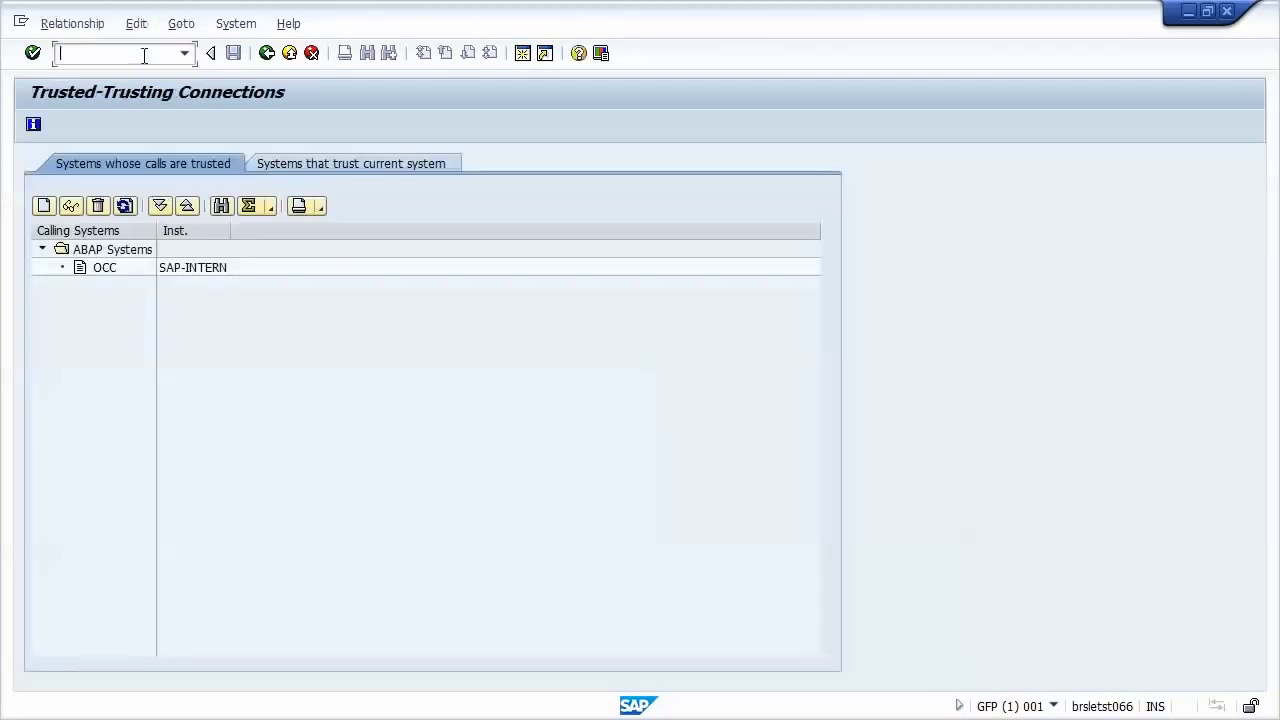
left_click(44, 206)
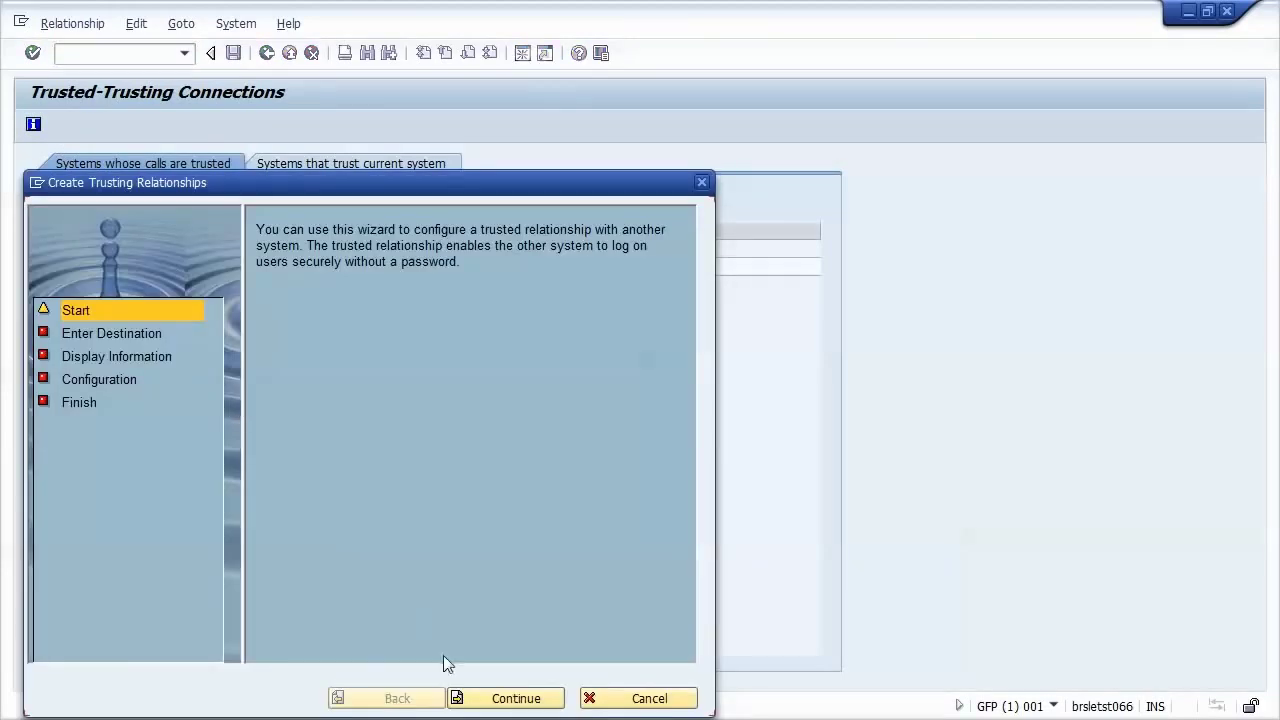
left_click(490, 698)
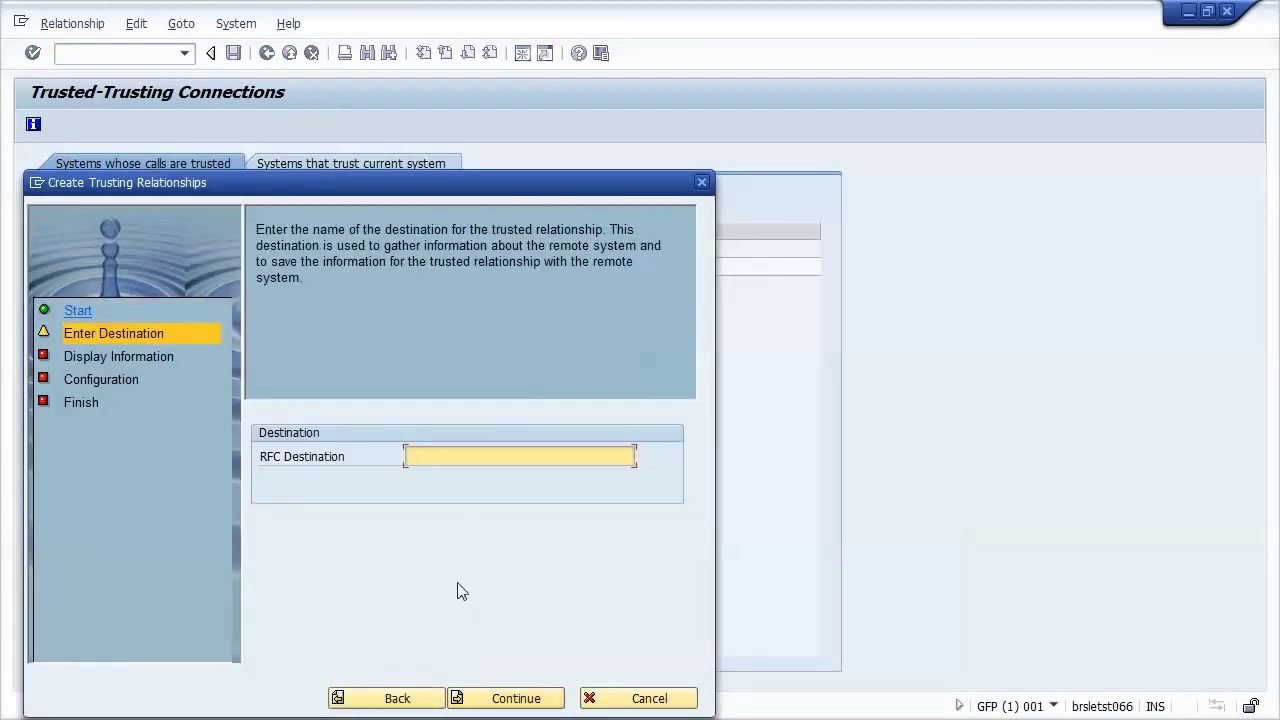
type("S")
left_click(465, 478)
left_click(518, 698)
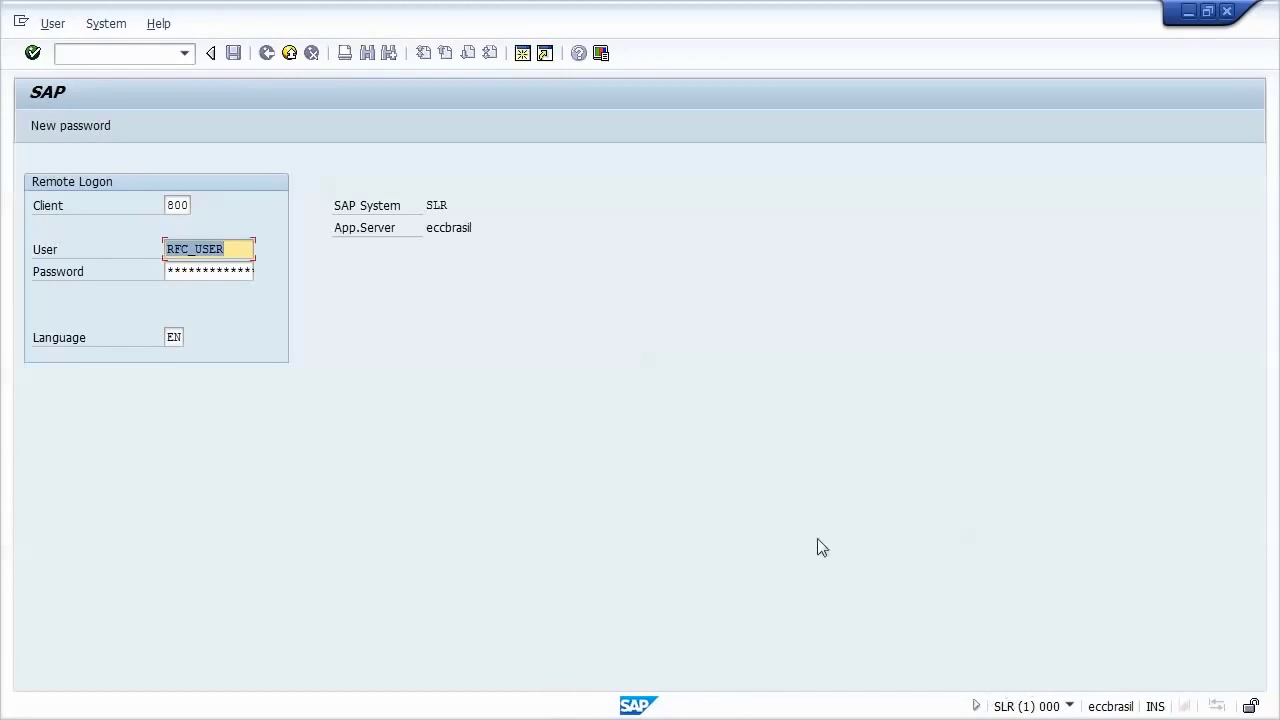
Step: Log on to SLR with RFC_USER's password and complete the trust wizard
key("Tab")
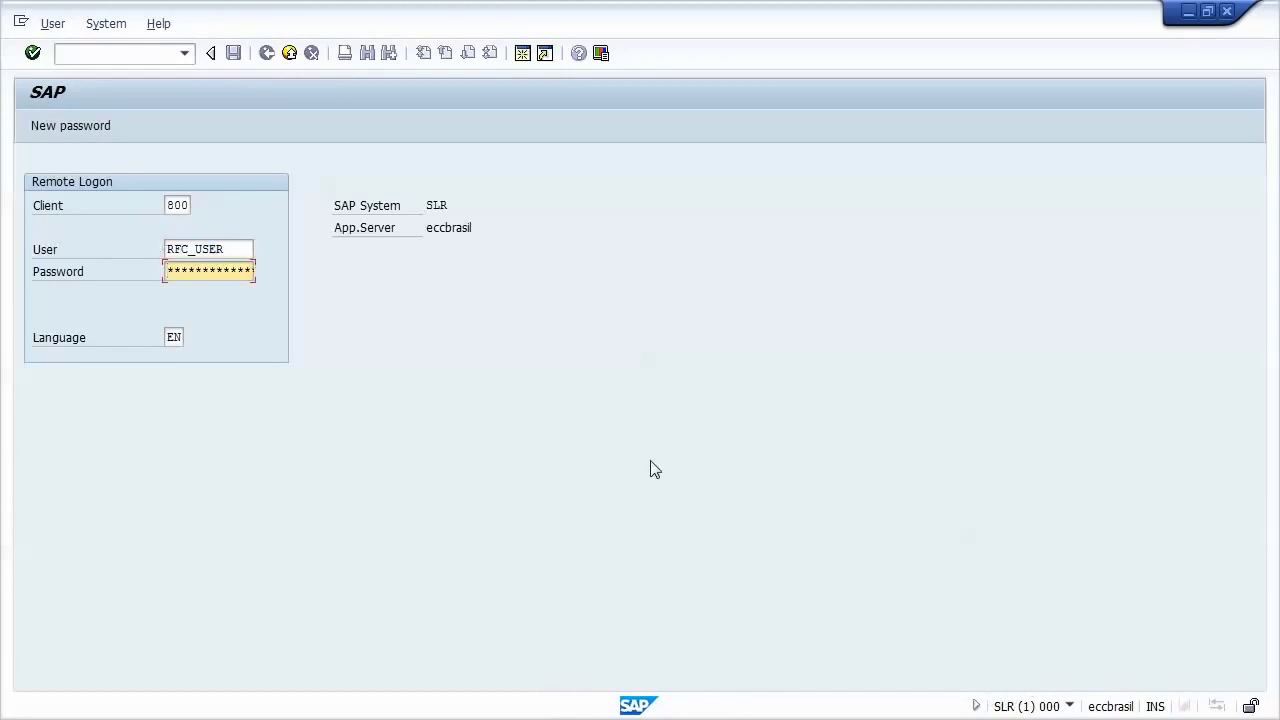
type("******")
key("Return")
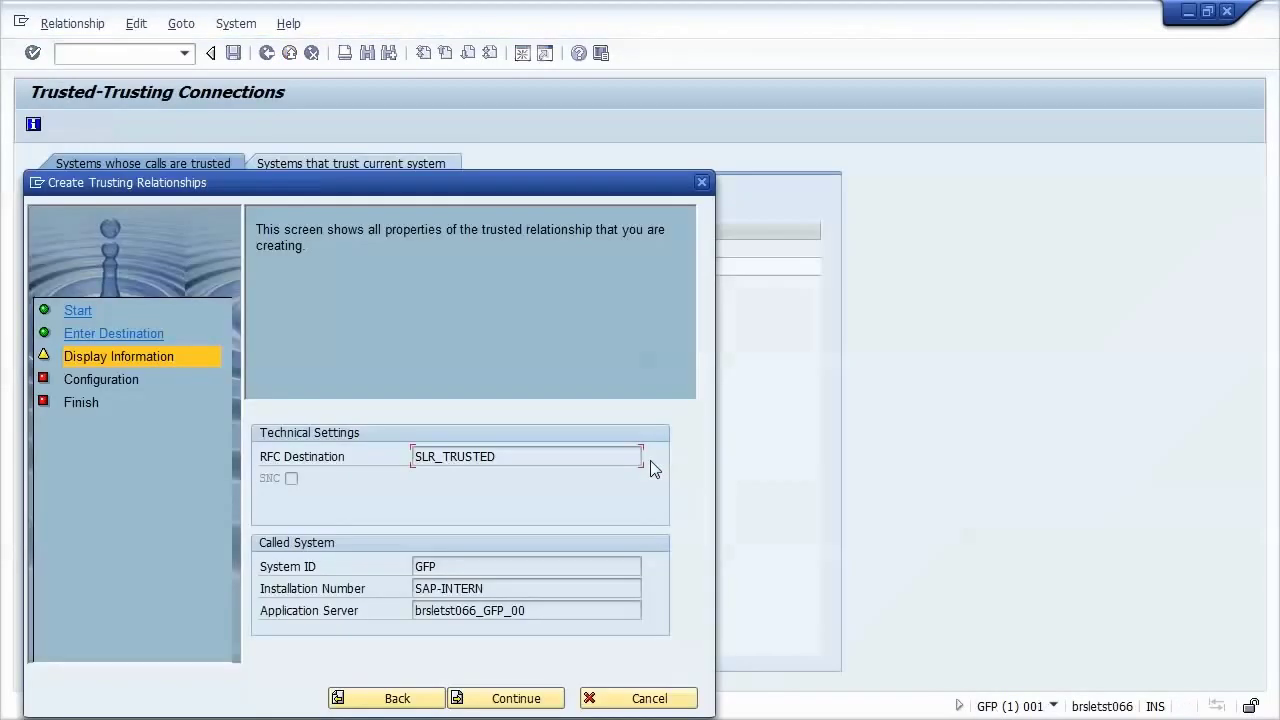
left_click(508, 702)
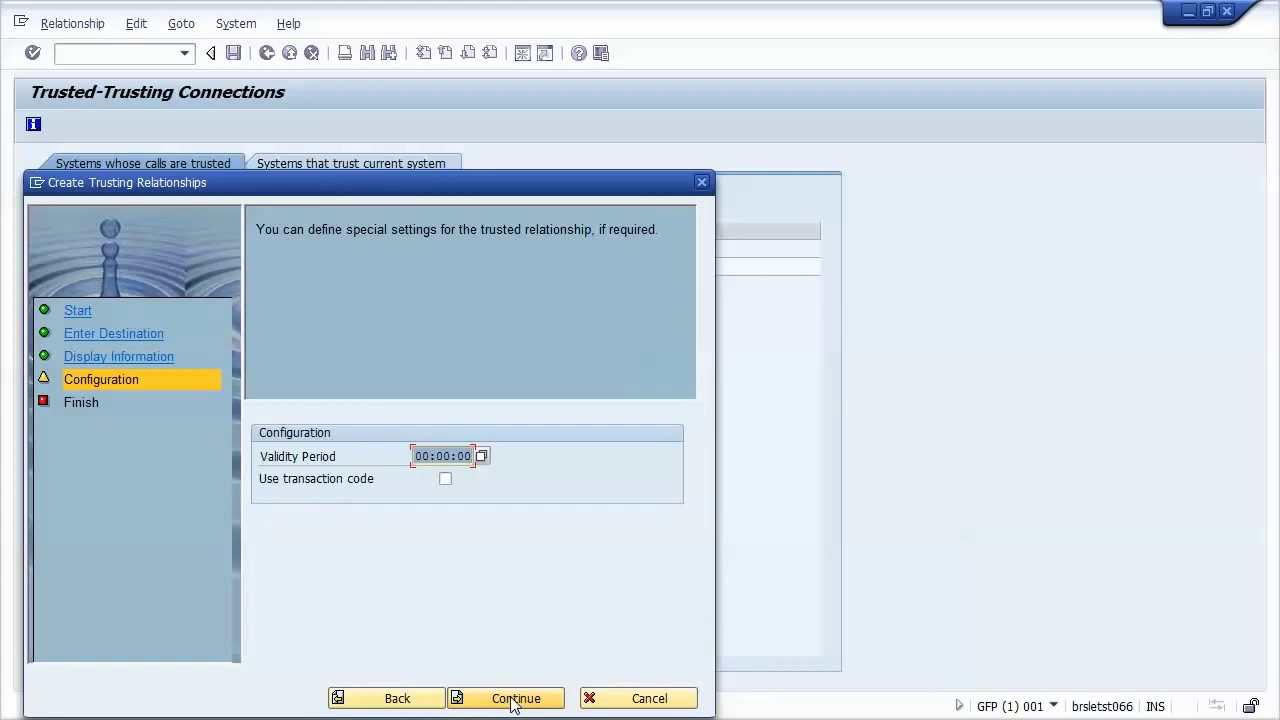
left_click(511, 702)
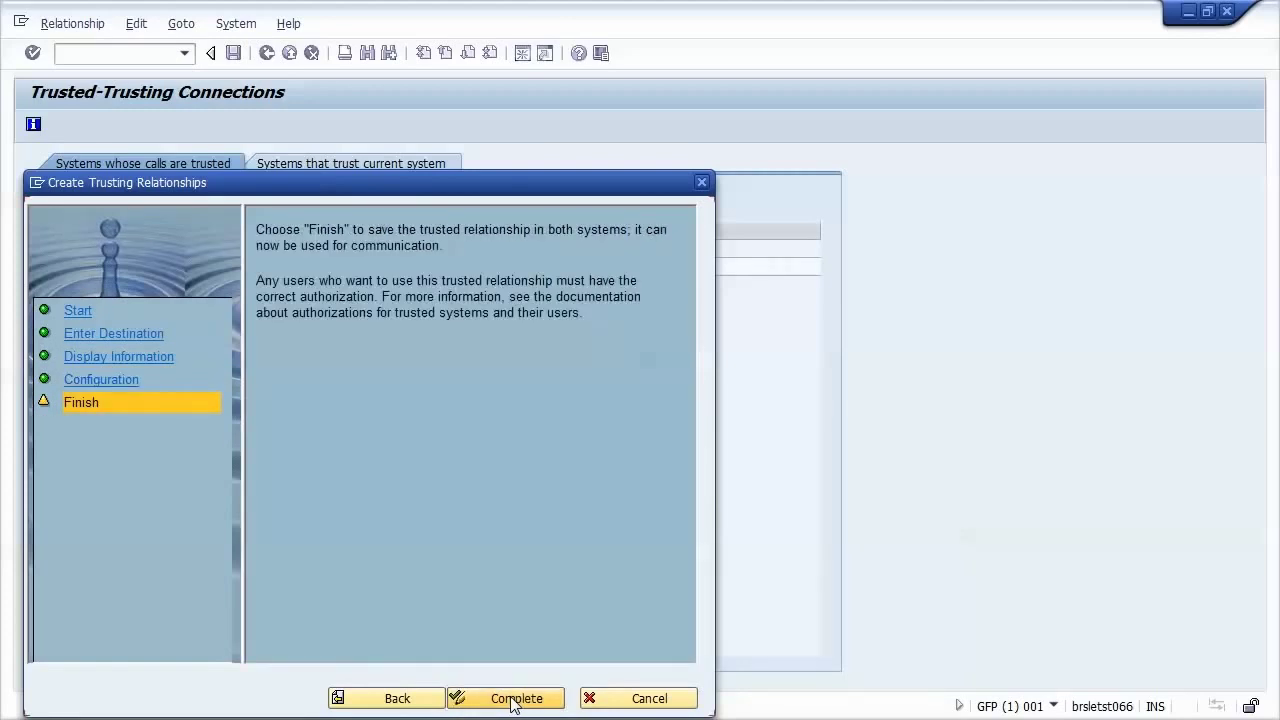
left_click(513, 699)
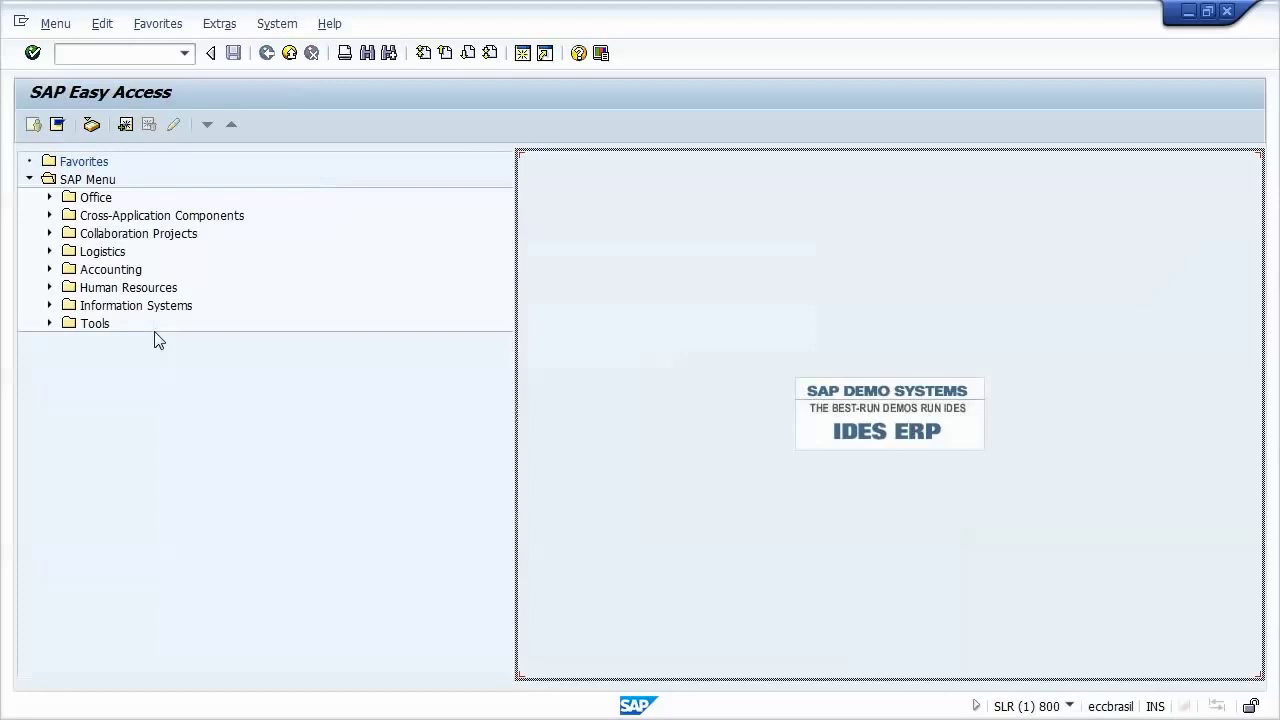
Step: Create ABAP destination GFP_TRUSTED, type 3, described 'RFC trusted setup tp GFP'
left_click(138, 56)
type("/")
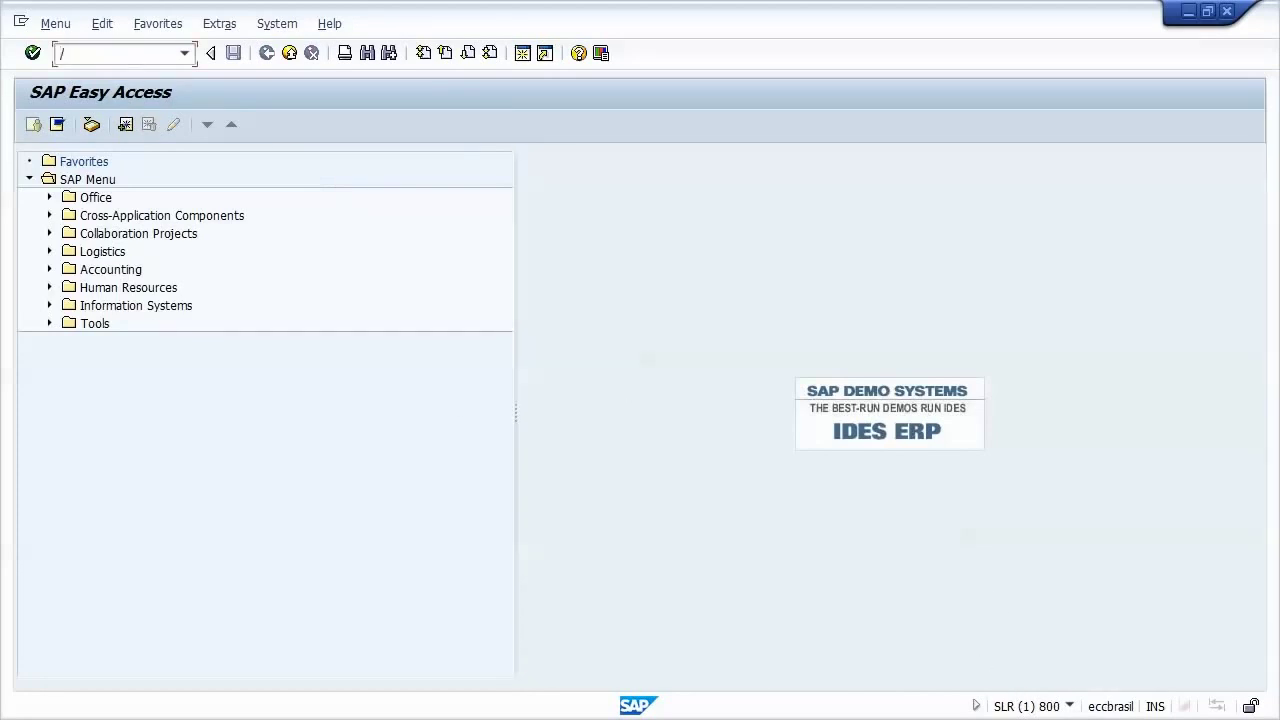
type("nsm59")
key("Return")
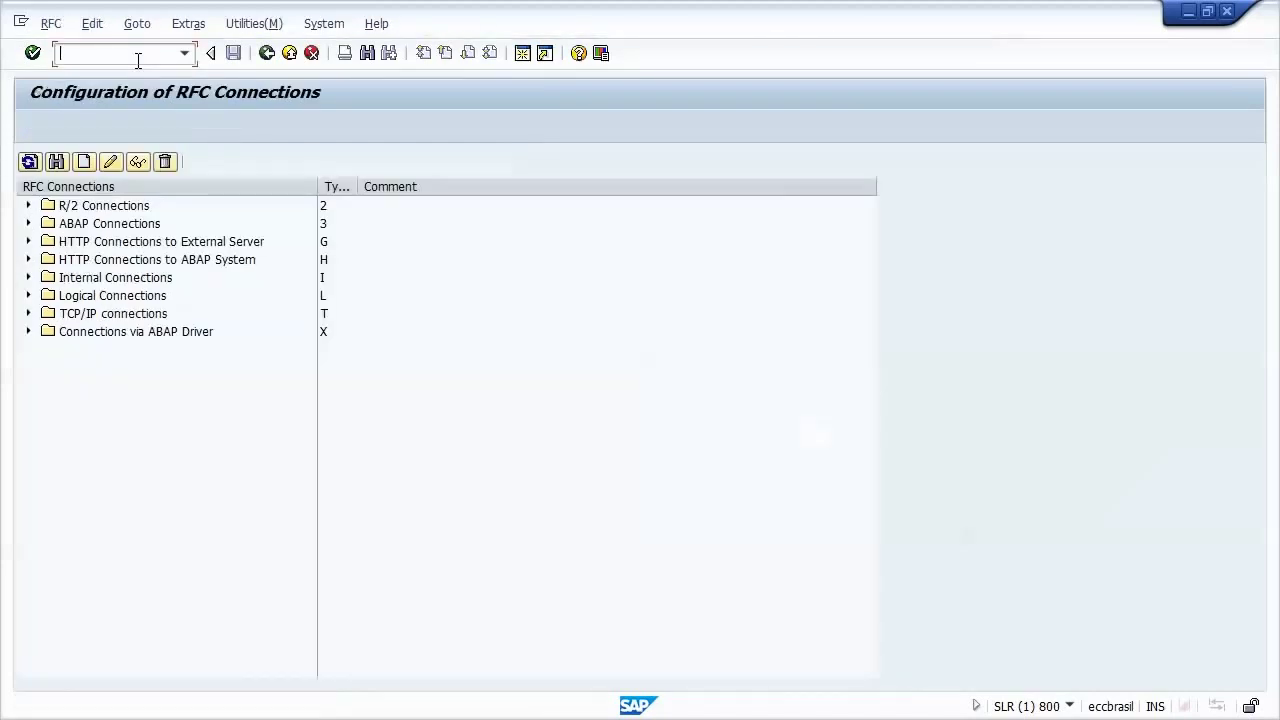
left_click(91, 164)
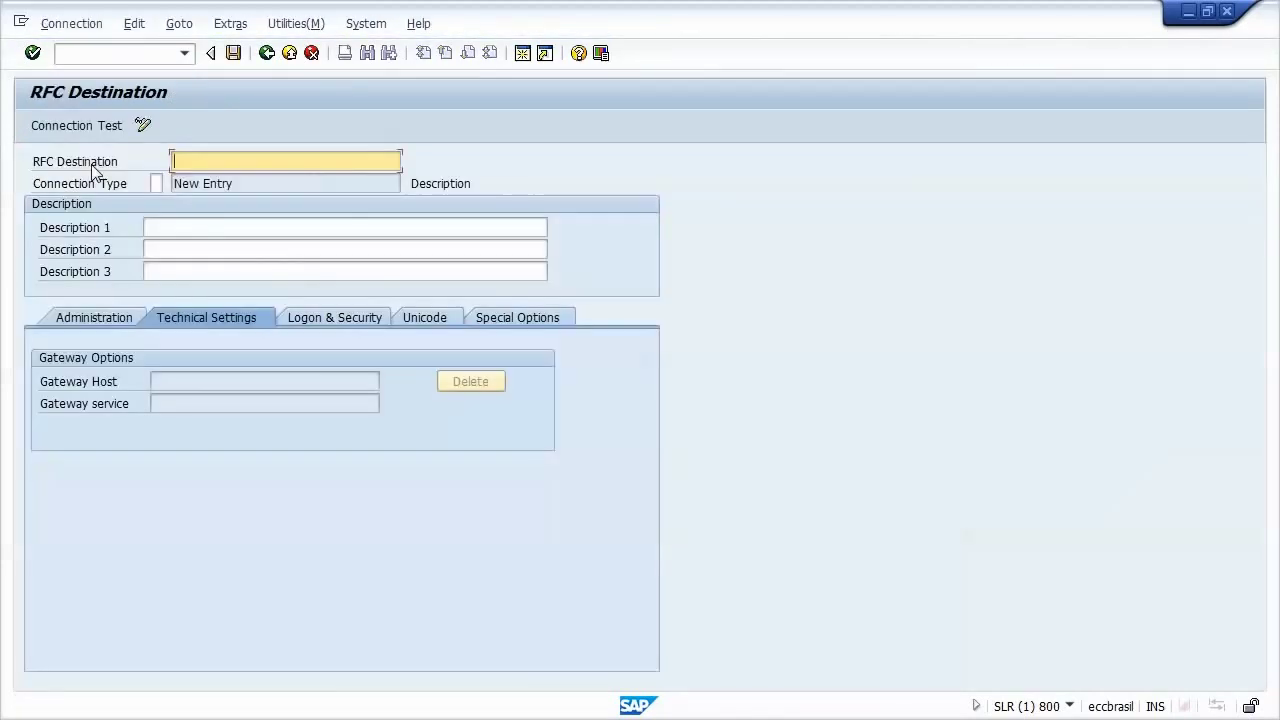
type("G")
left_click(180, 191)
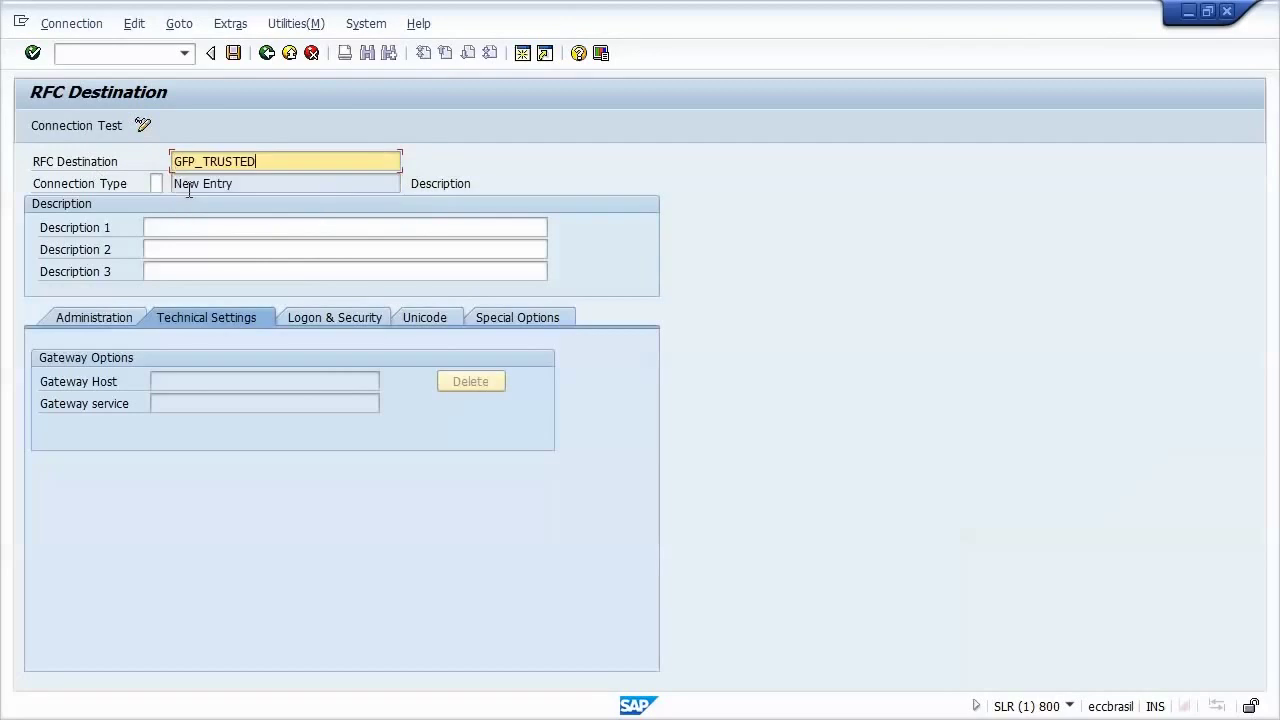
type("3")
left_click(292, 240)
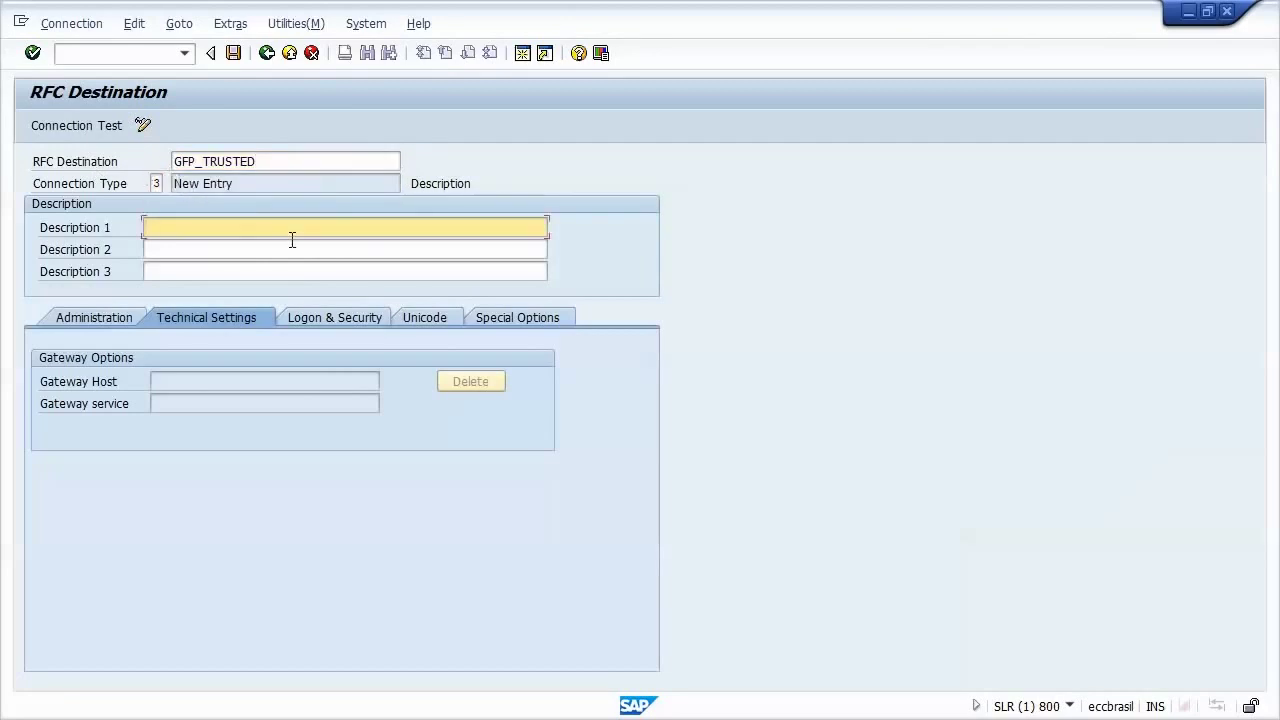
type("RFC trusted setup tp ")
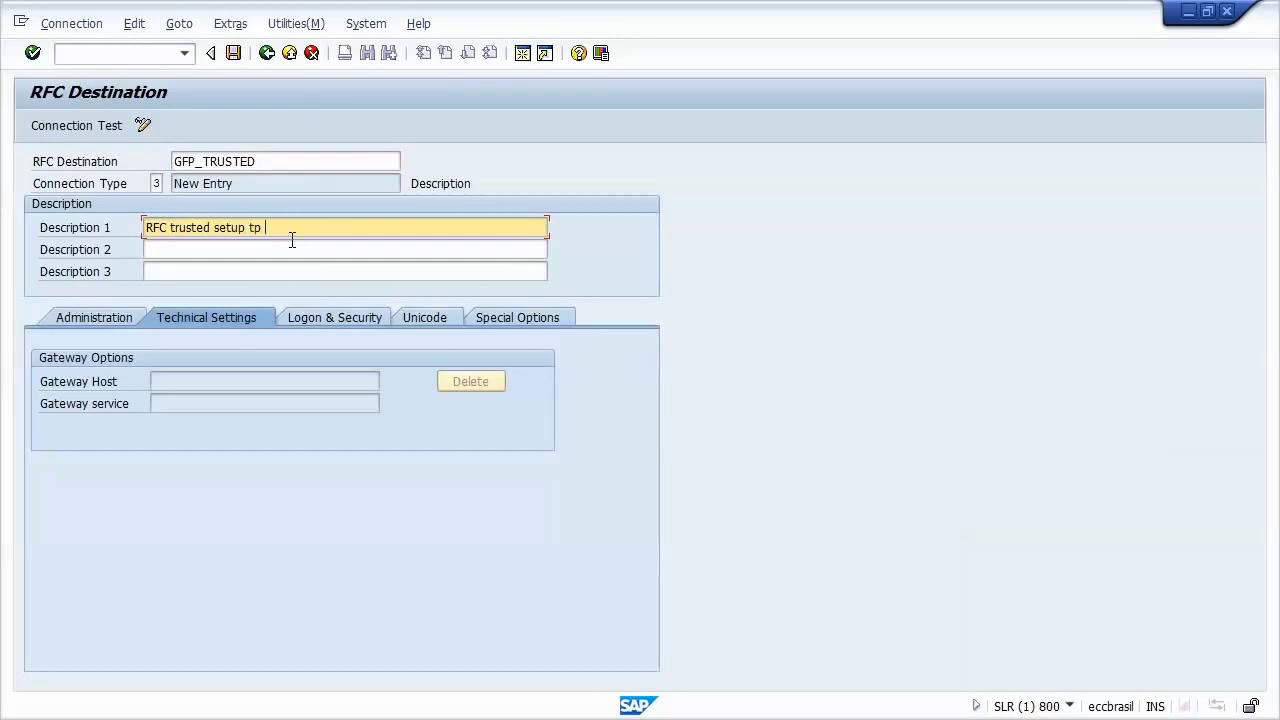
type("GFP")
key("Return")
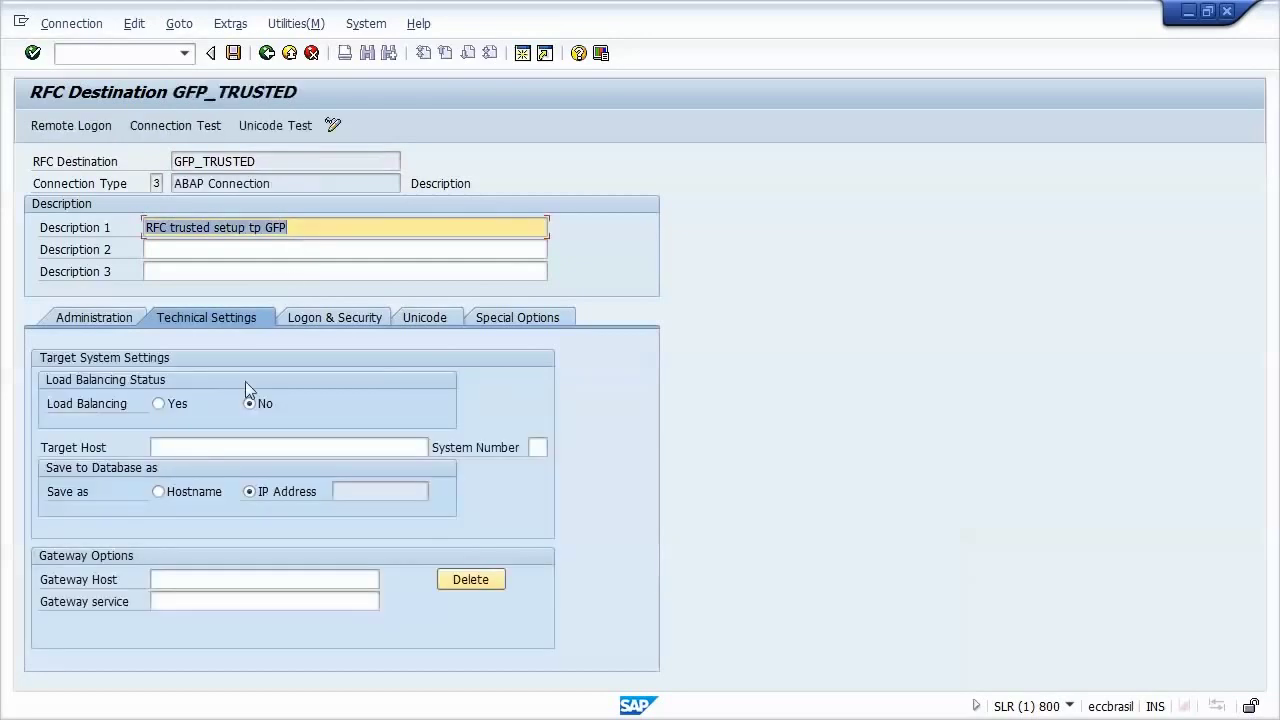
Step: Set target host brsletst066, system number 00, then save and test GFP_TRUSTED
left_click(214, 448)
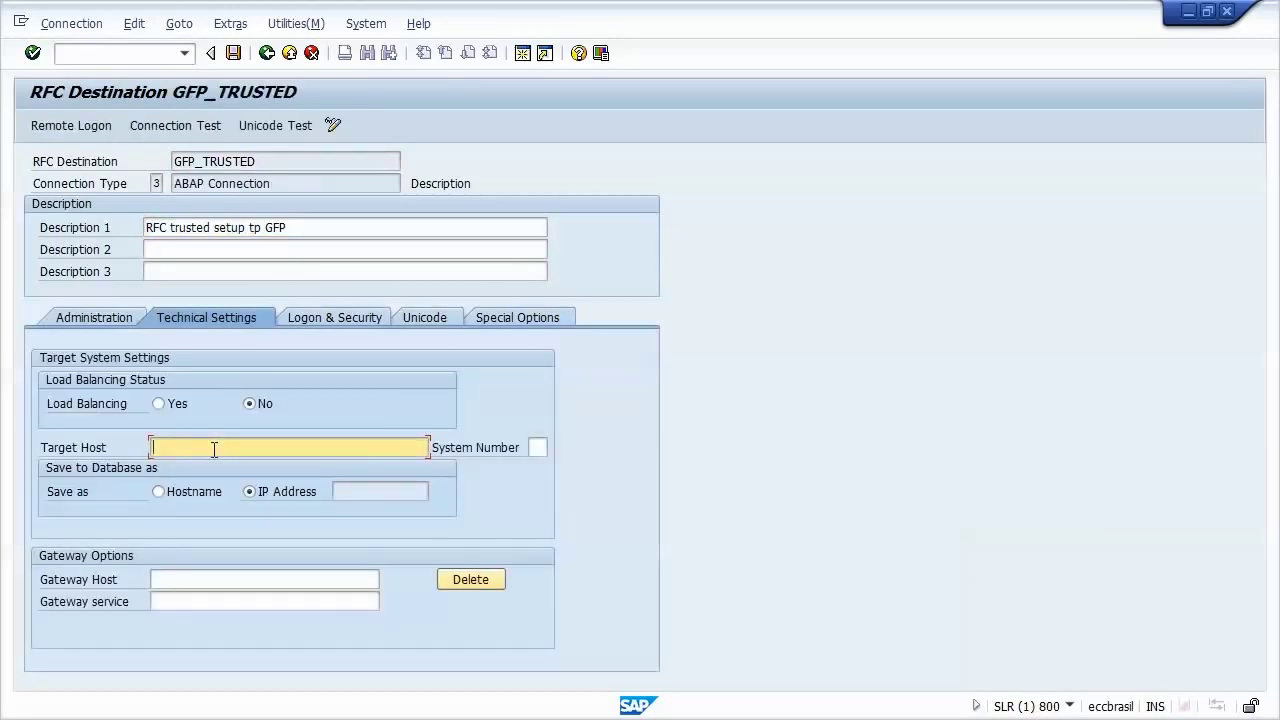
type("brsletst066")
key("Tab")
type("00")
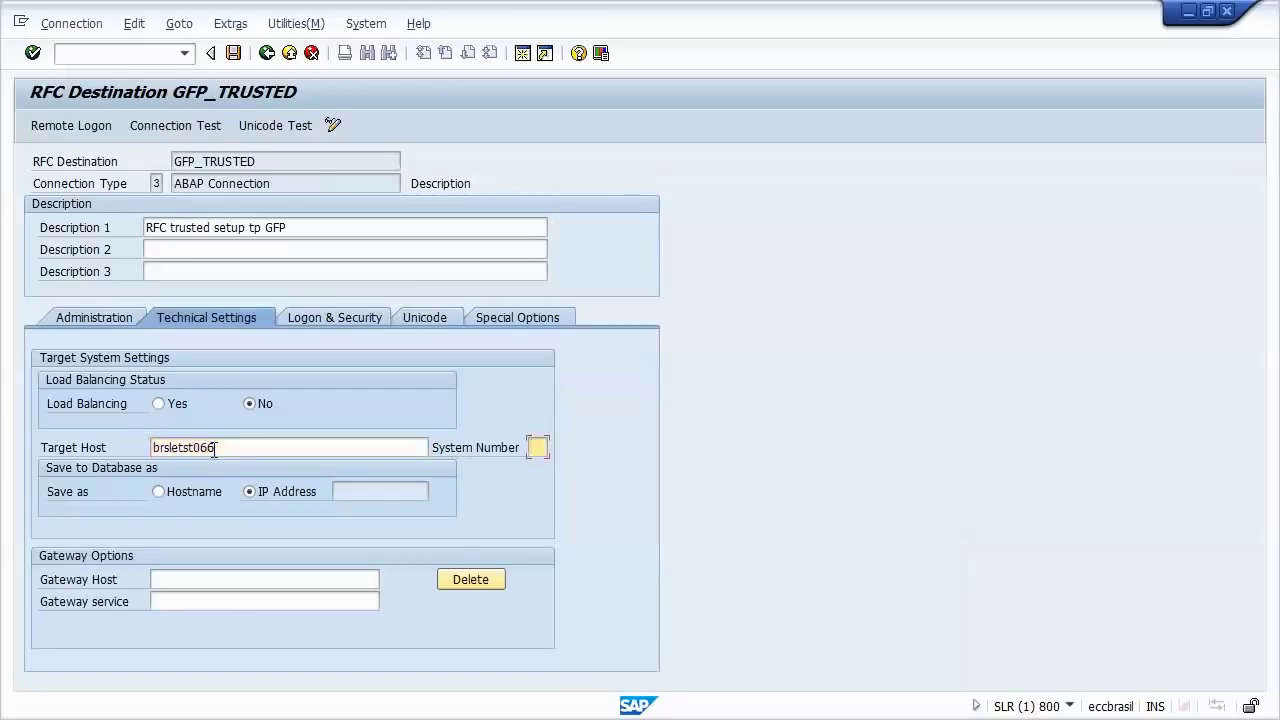
key("Return")
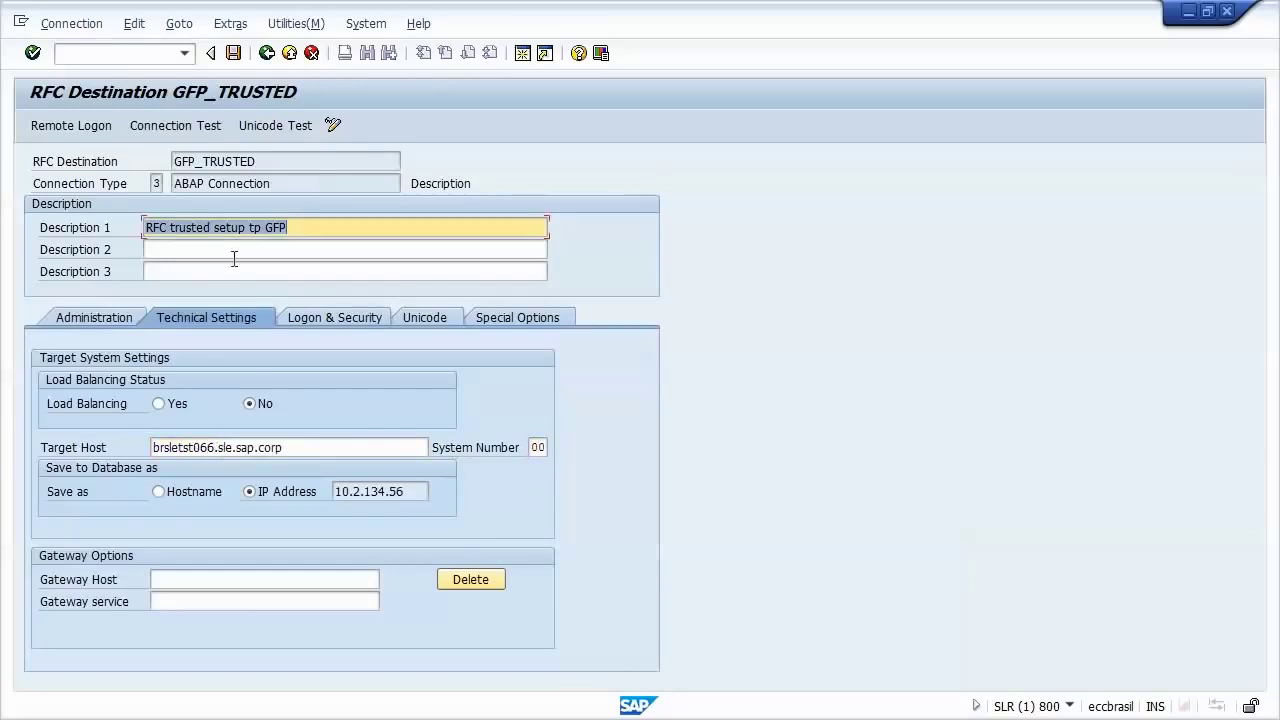
left_click(233, 53)
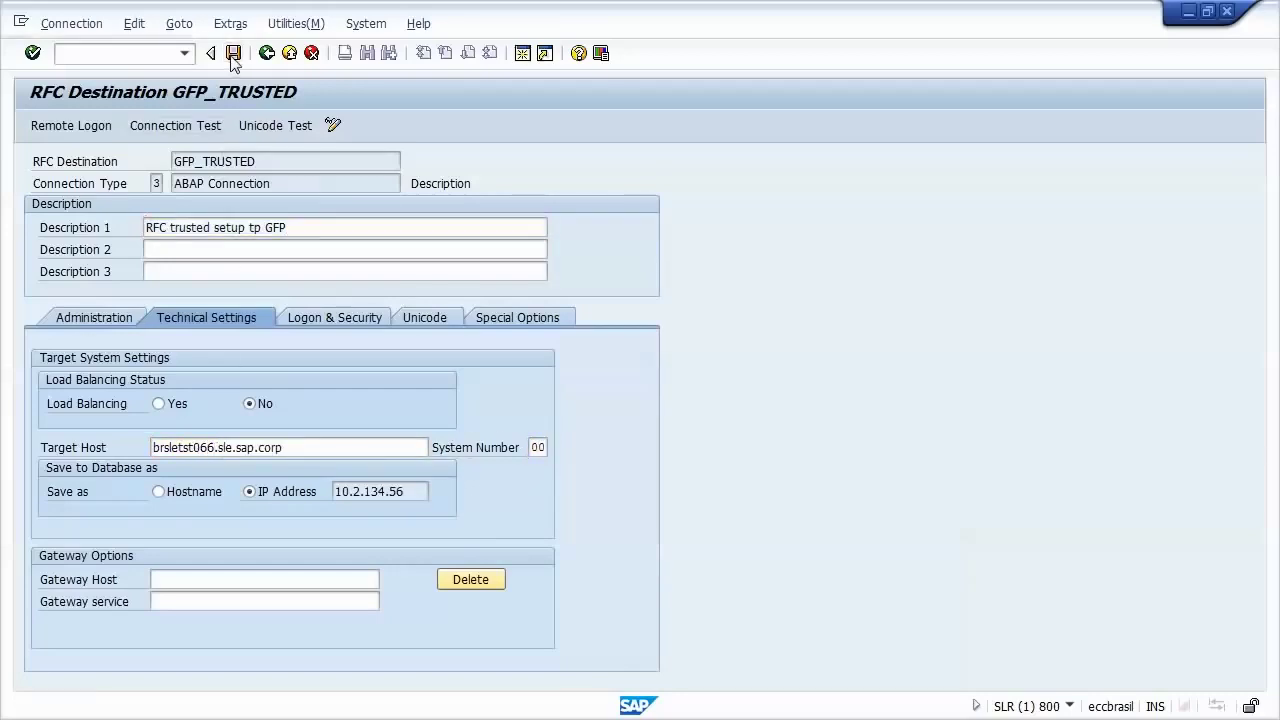
left_click(160, 126)
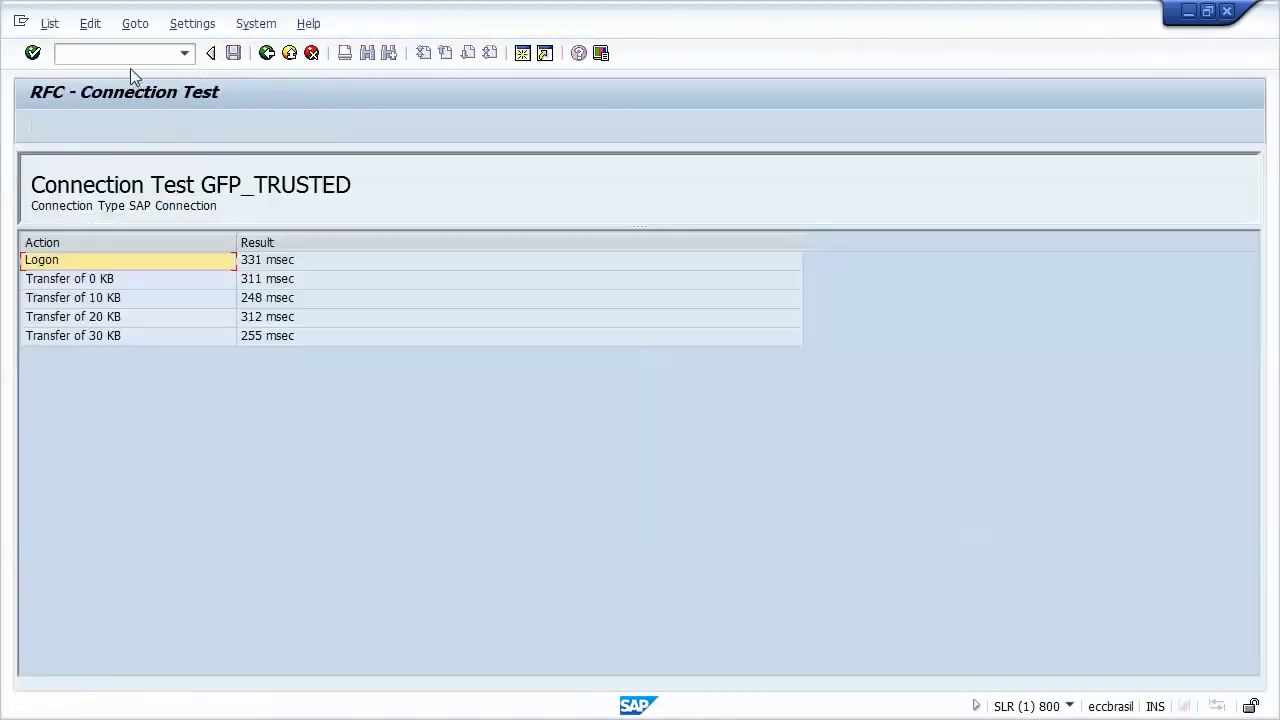
left_click(130, 54)
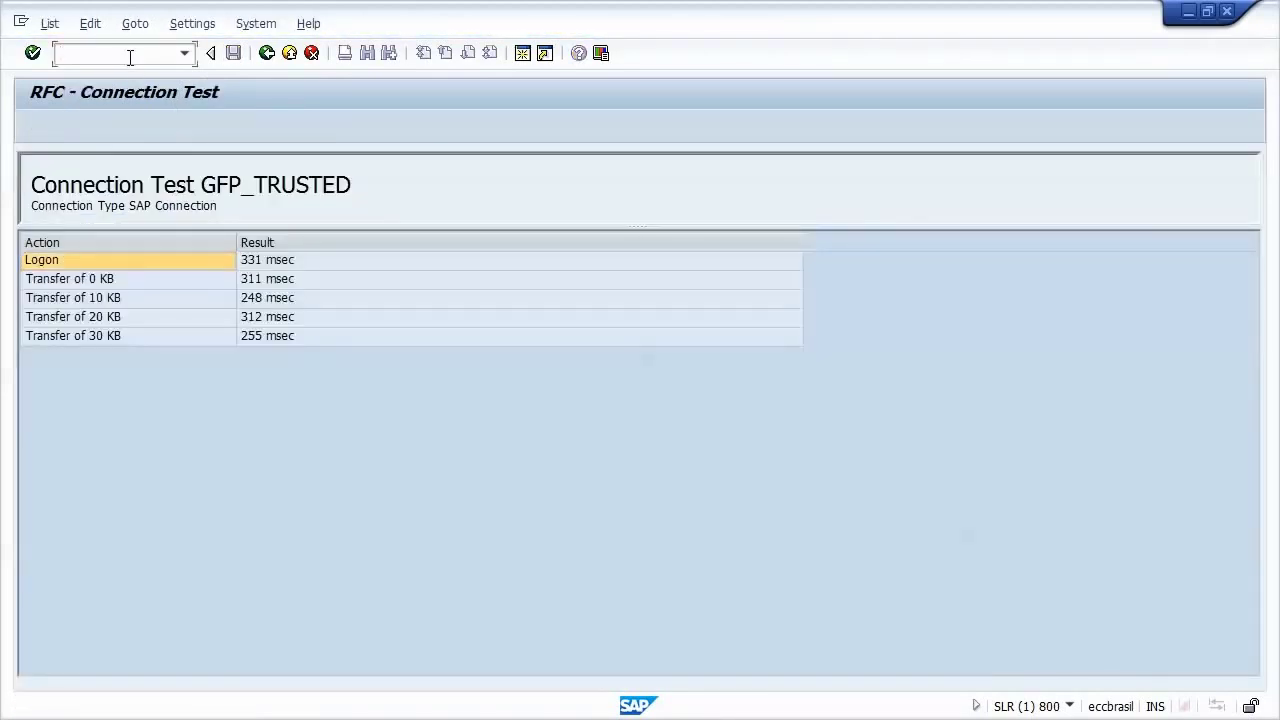
Step: Register GFP as a trusted ABAP system in SMT1 via GFP_TRUSTED, logging on remotely
type("/nsmt1")
key("Return")
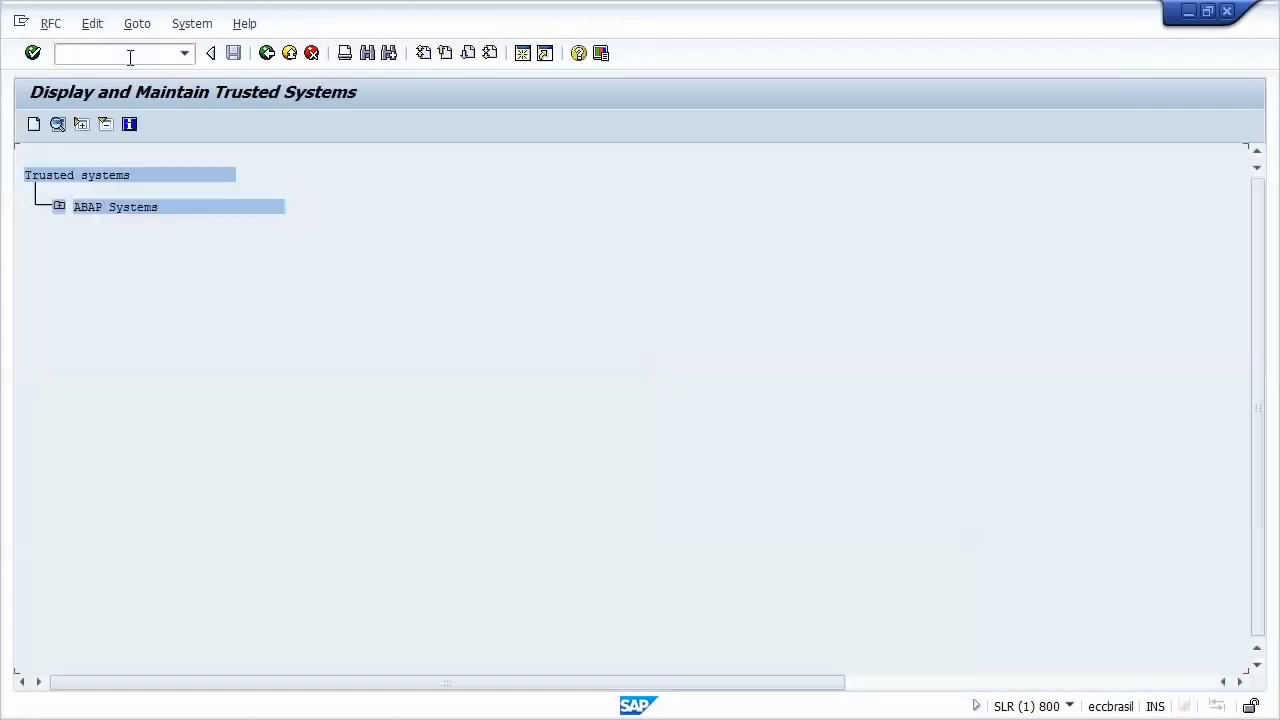
left_click(58, 207)
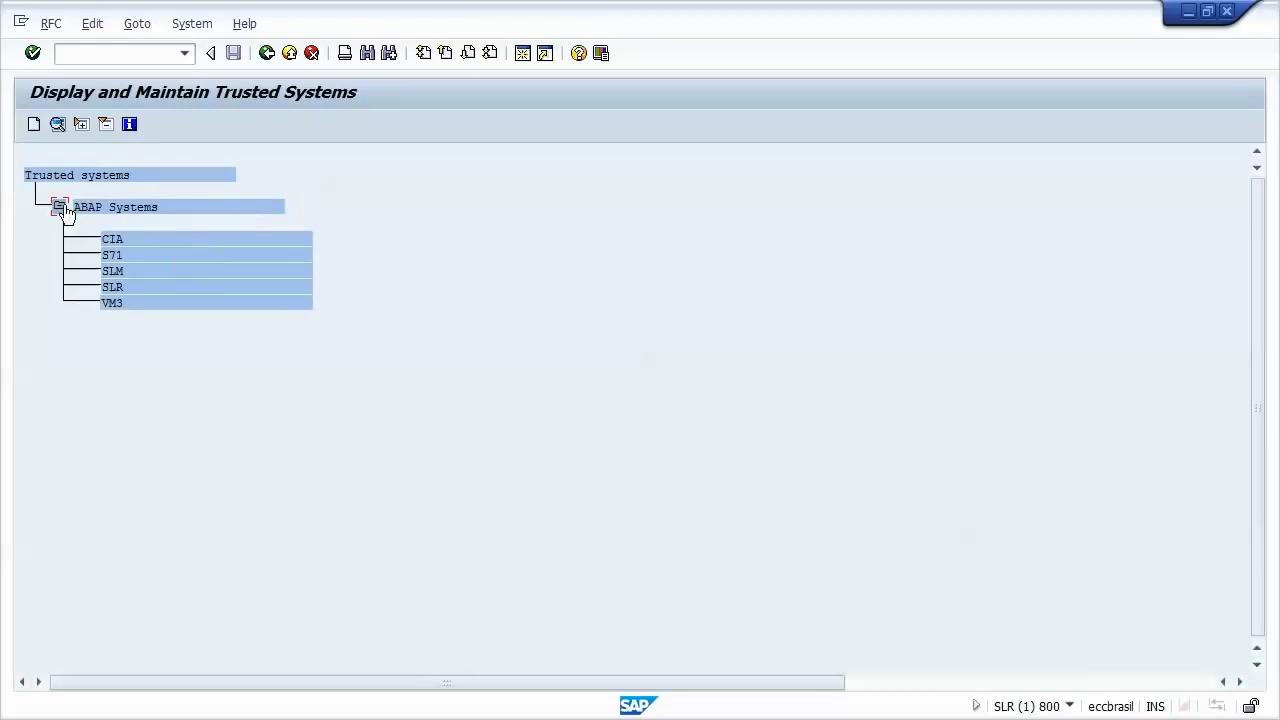
left_click(33, 126)
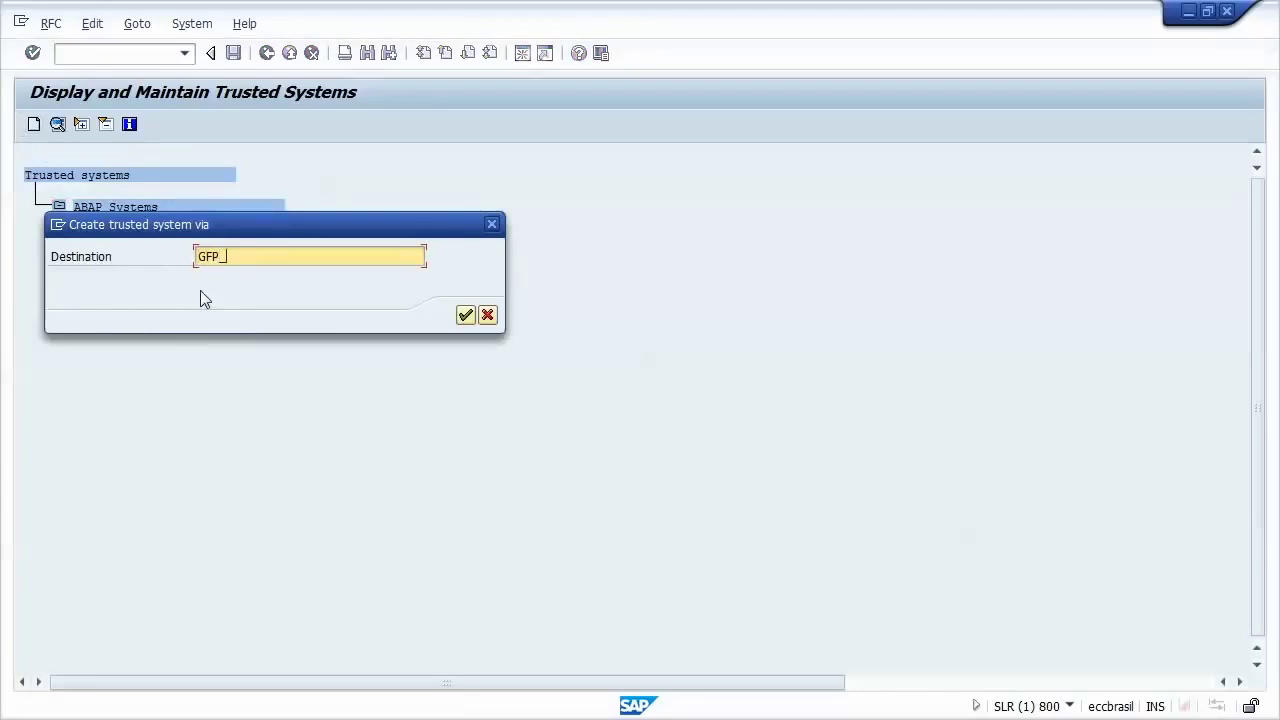
type("GFP_TRUSTED")
key("Return")
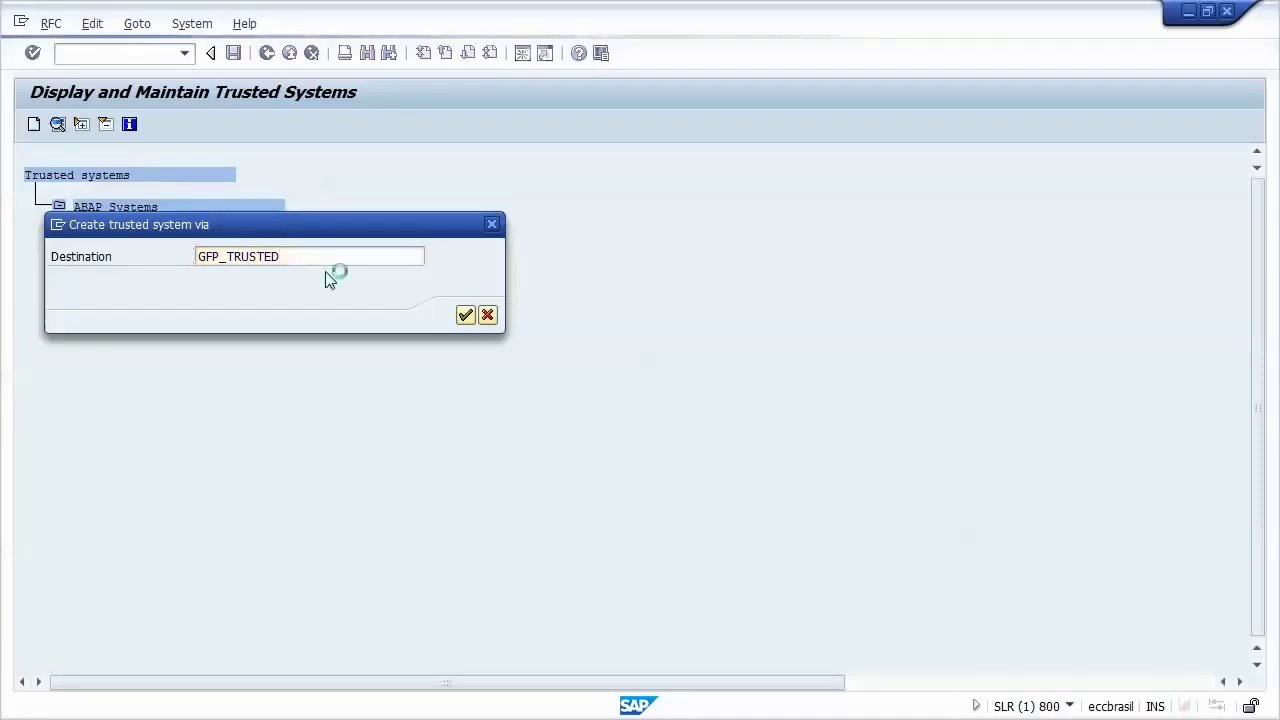
key("Tab")
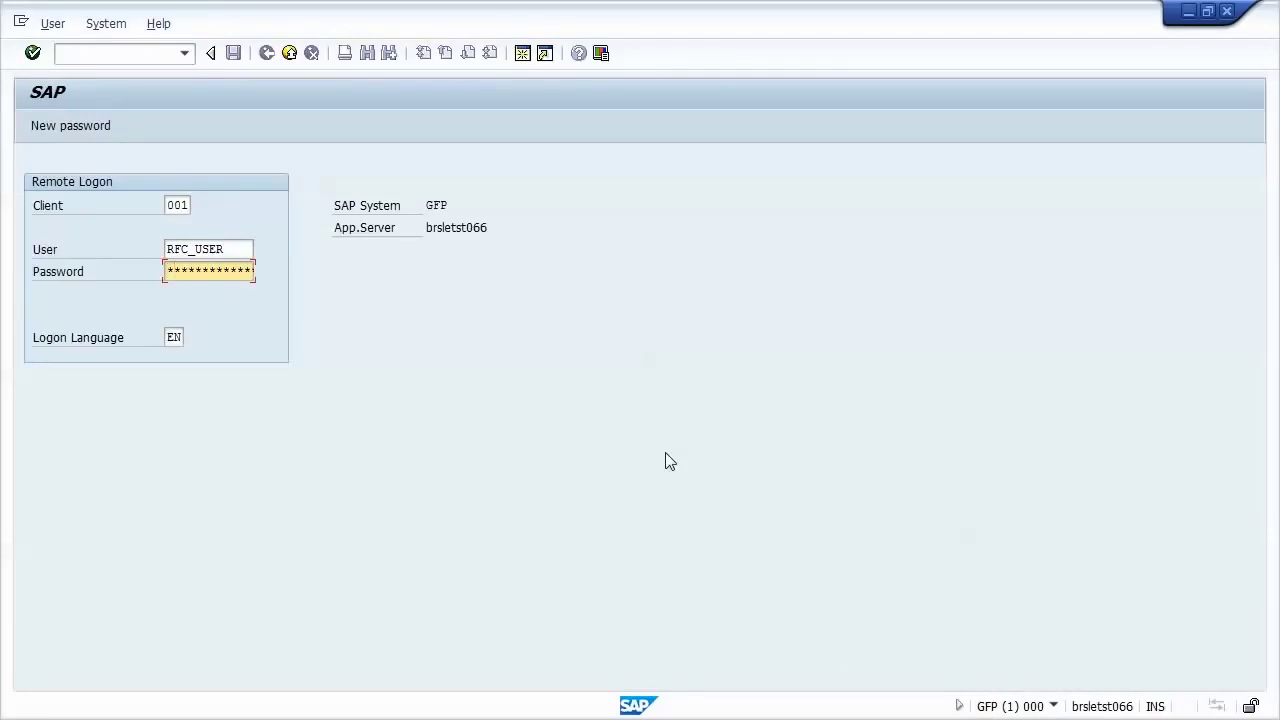
key("Return")
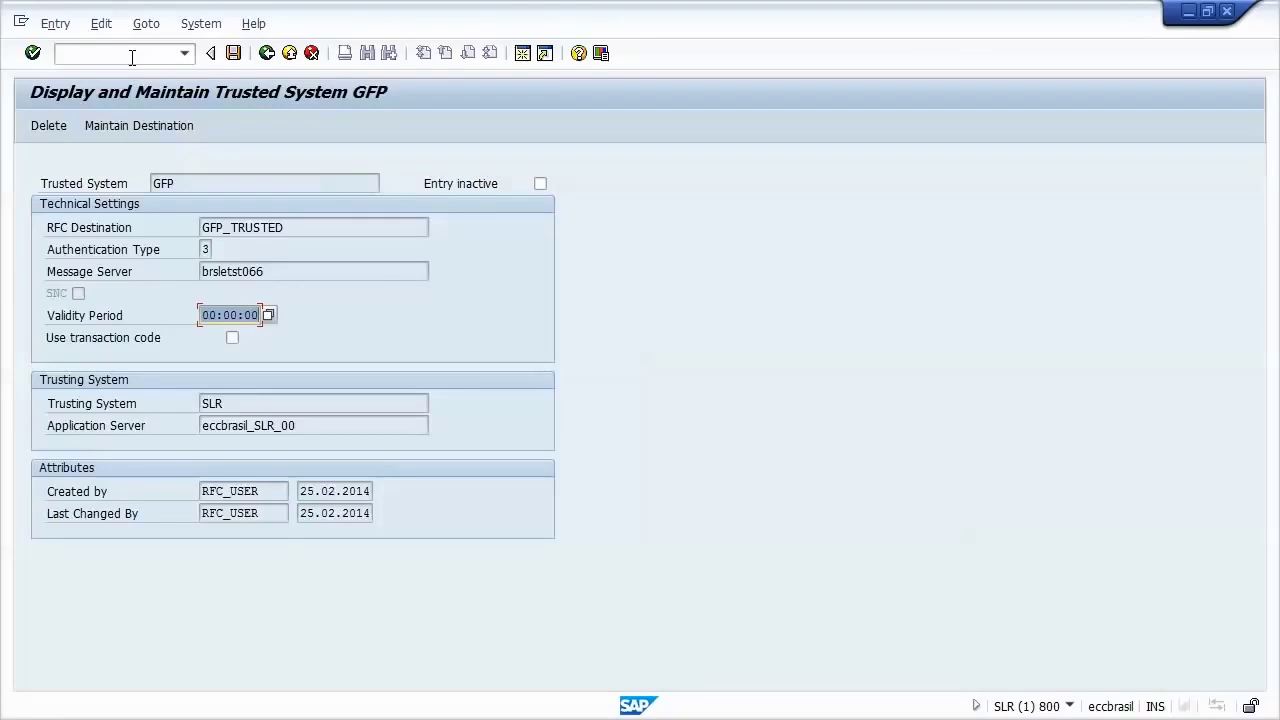
Step: Return to the RFC connections configuration with /nsm59
left_click(131, 57)
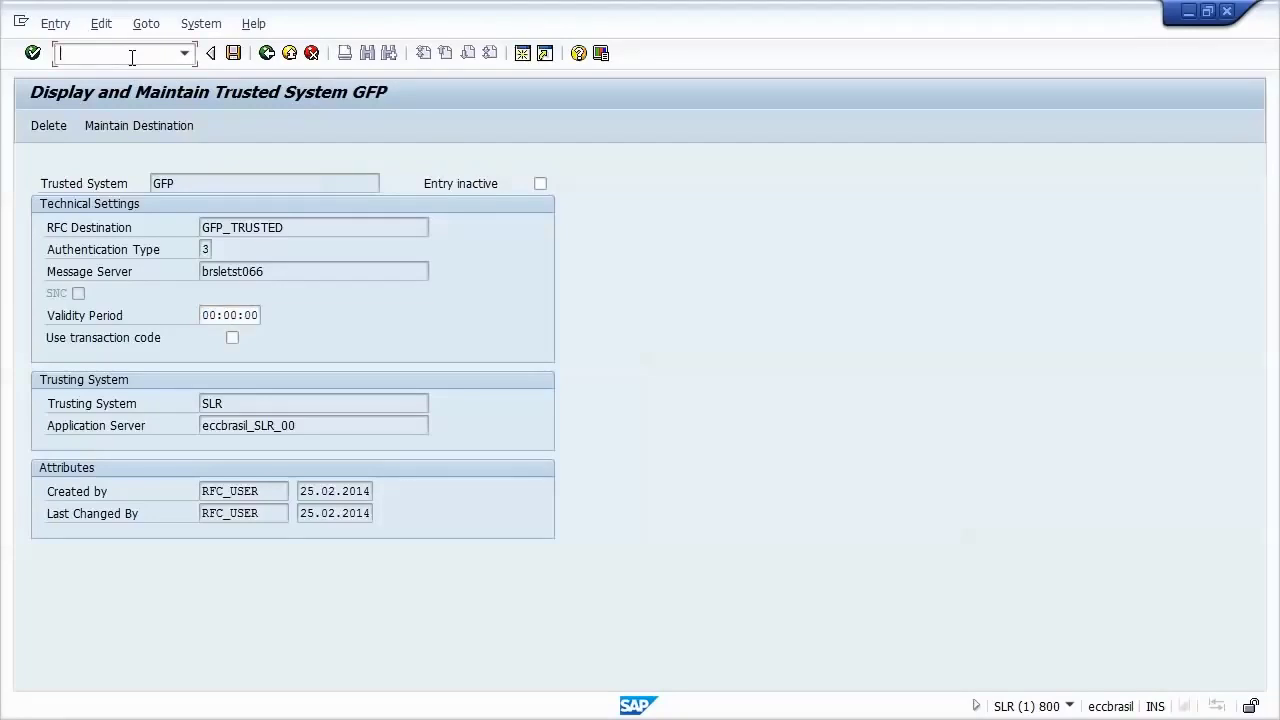
type("/nsm59")
key("Return")
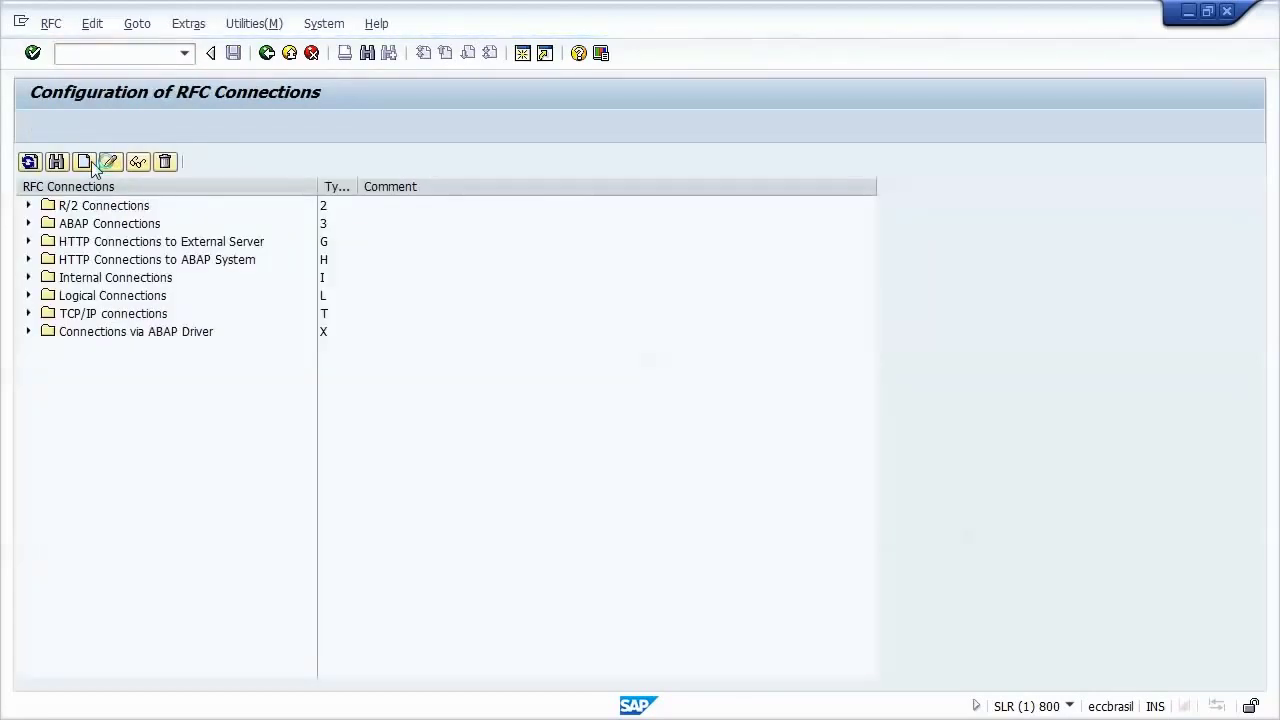
Step: Create ABAP destination GFPCLNT001, type 3, described 'Trusted connection to GFP - client 001'
left_click(88, 163)
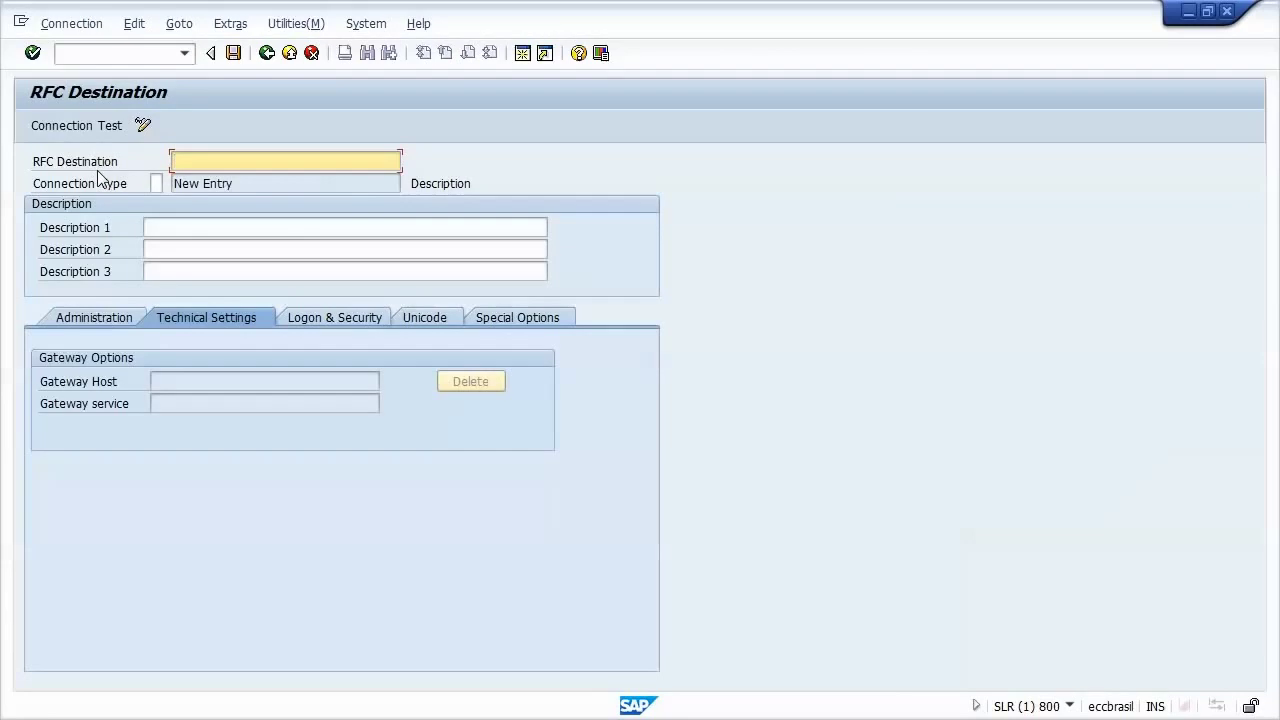
type("G")
key("Down")
key("Down")
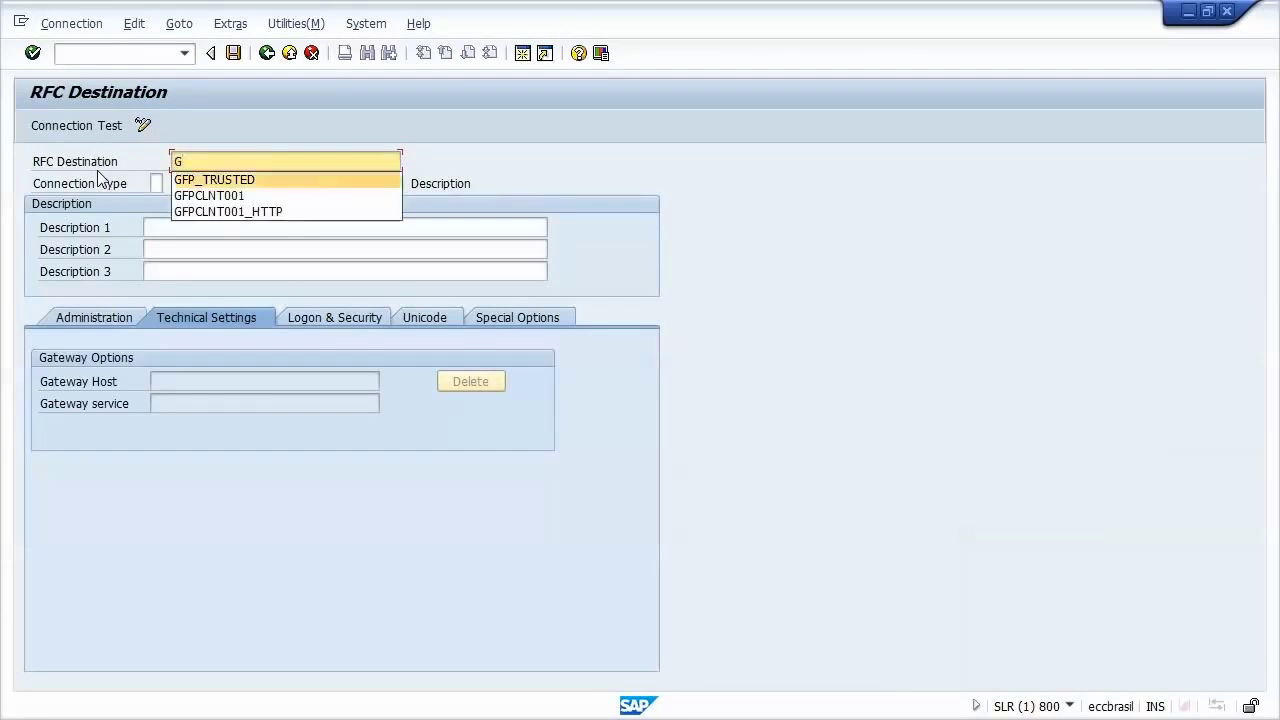
key("Return")
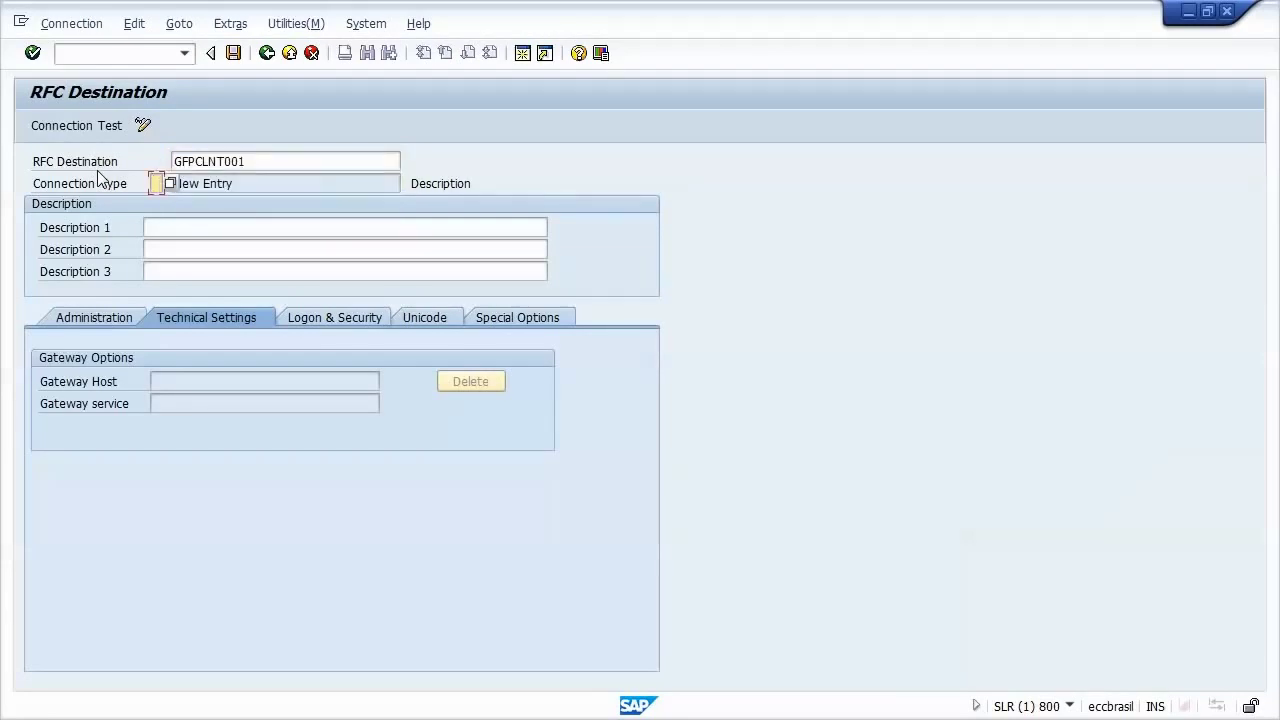
type("3")
key("Return")
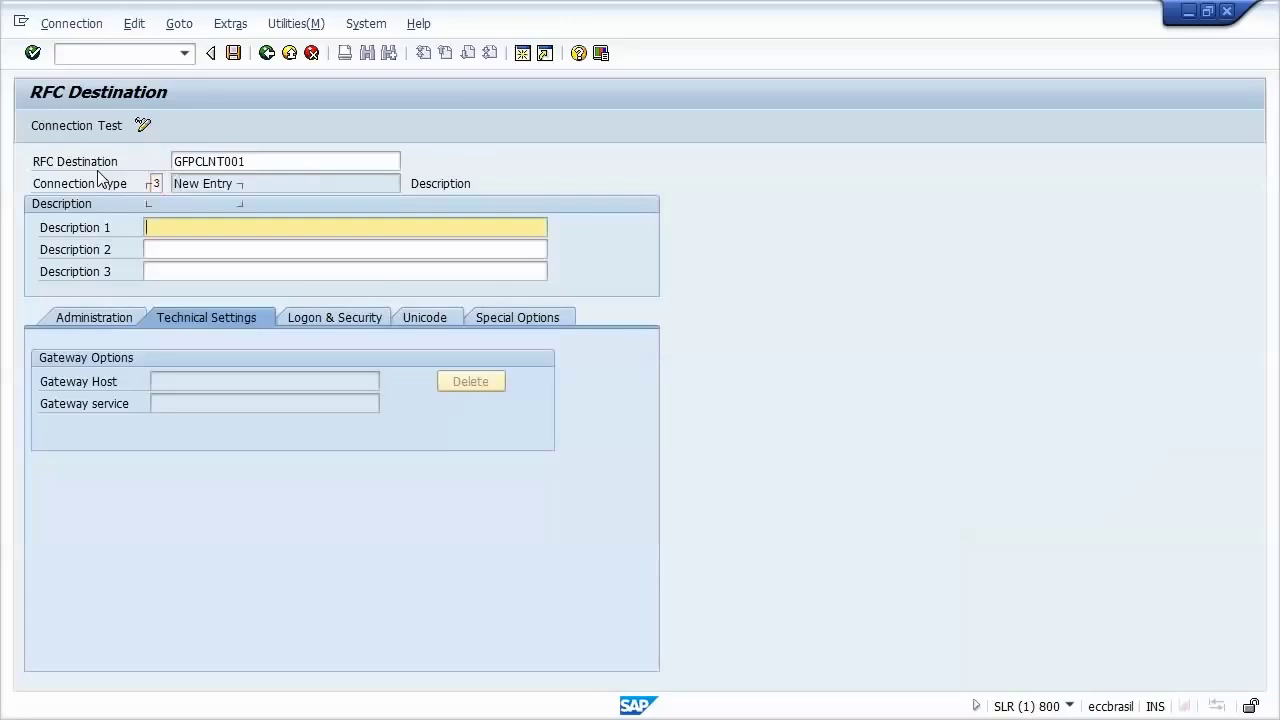
type("Trust")
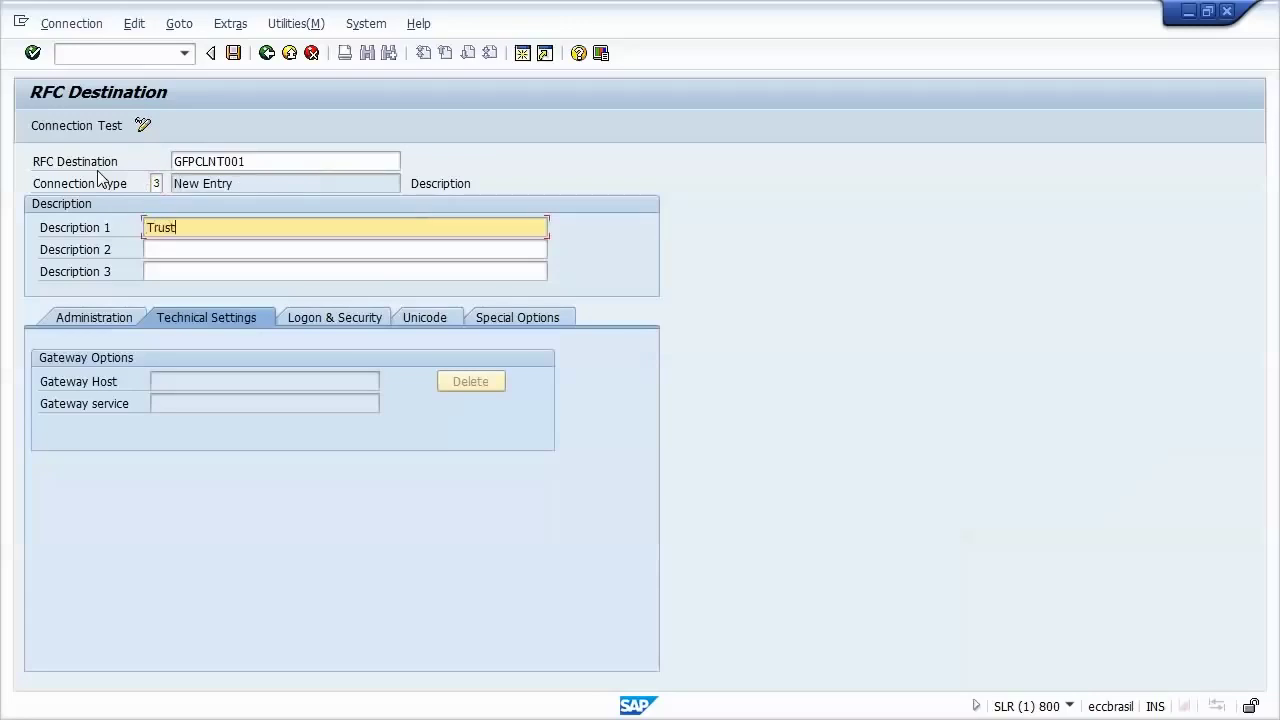
type("ed connection to GFP - client 001")
key("Return")
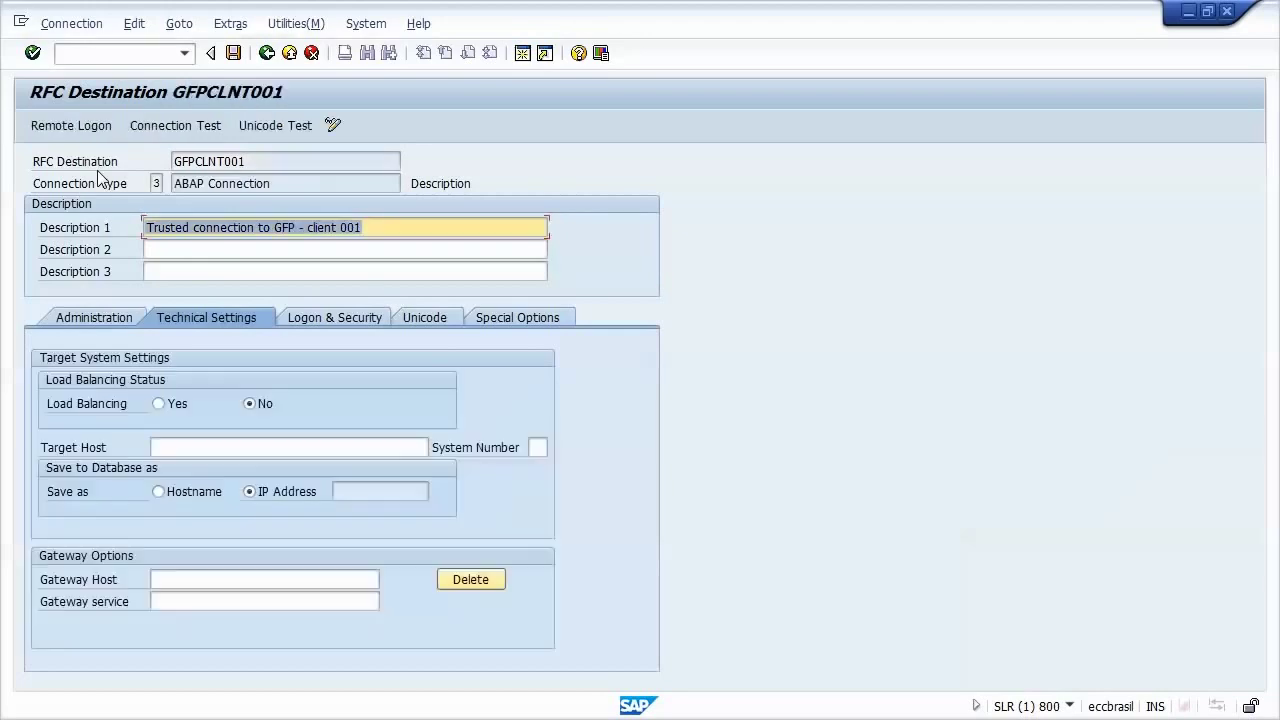
Step: Set GFPCLNT001's target host to brsletst066 with system number 00
left_click(223, 448)
type("br")
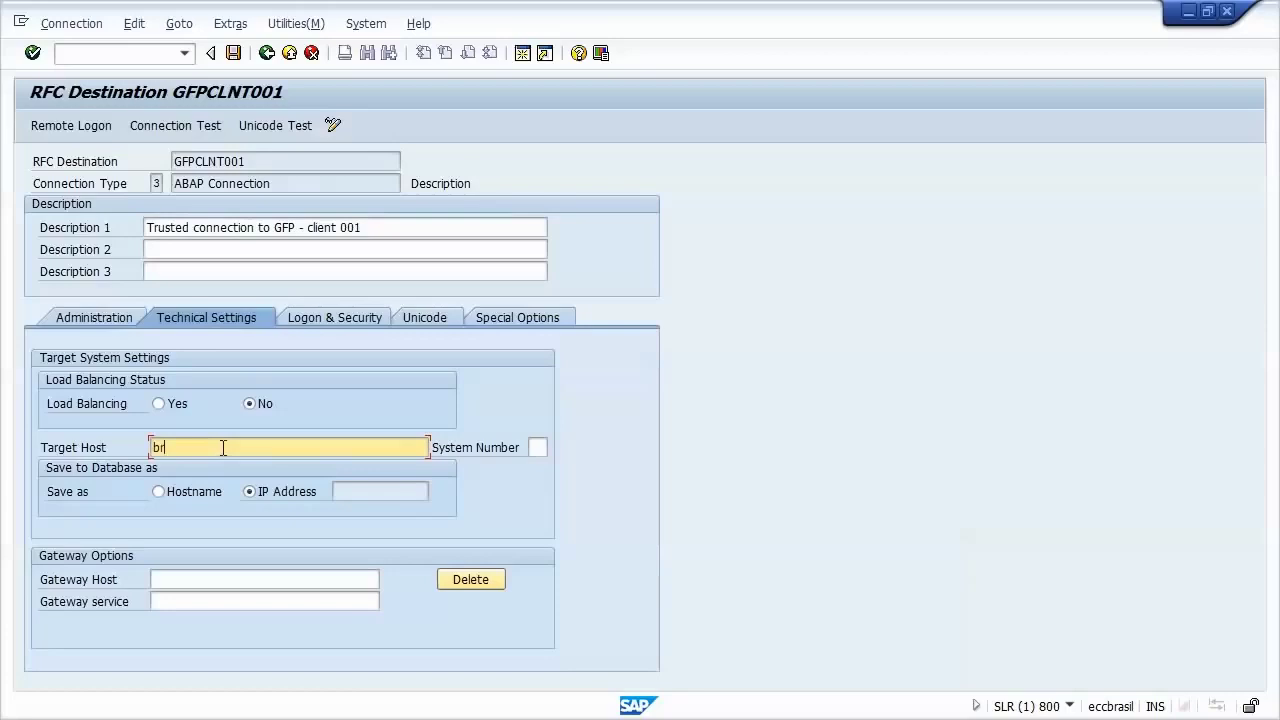
type("sletst066")
key("Tab")
type("00")
key("Return")
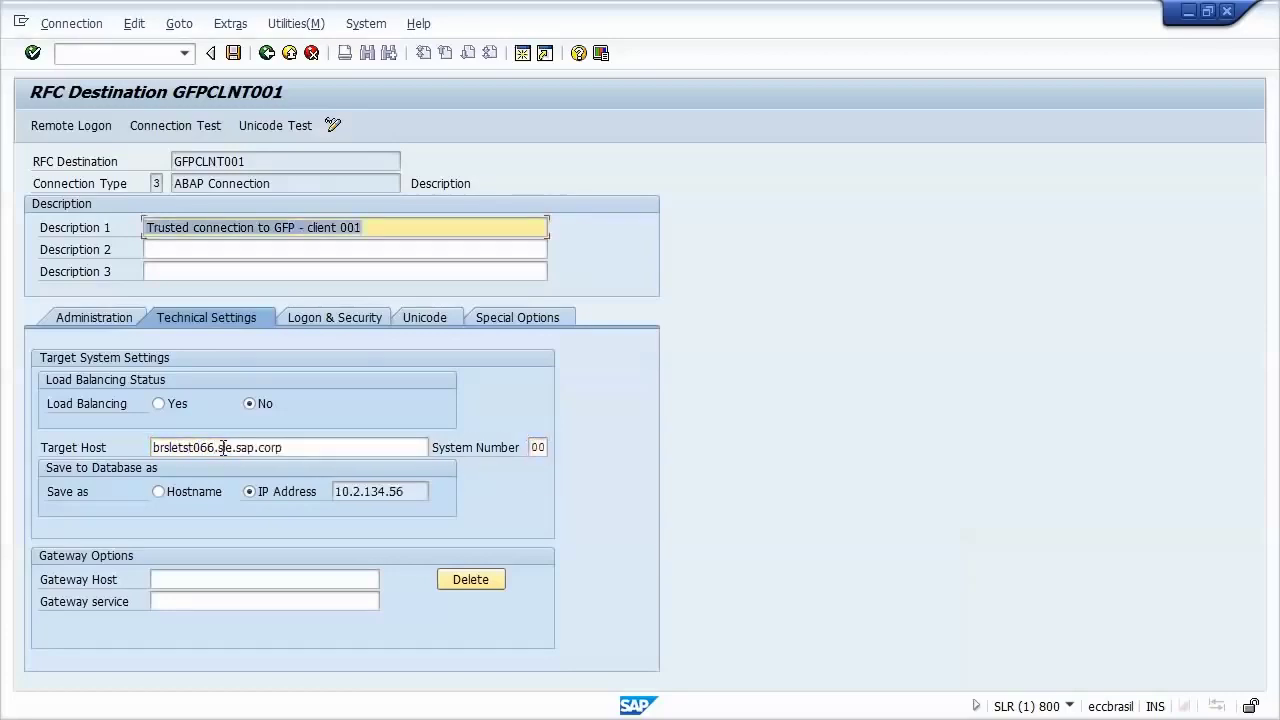
Step: Make GFPCLNT001 a trusted system logging on as current user in client 001, and save
left_click(330, 320)
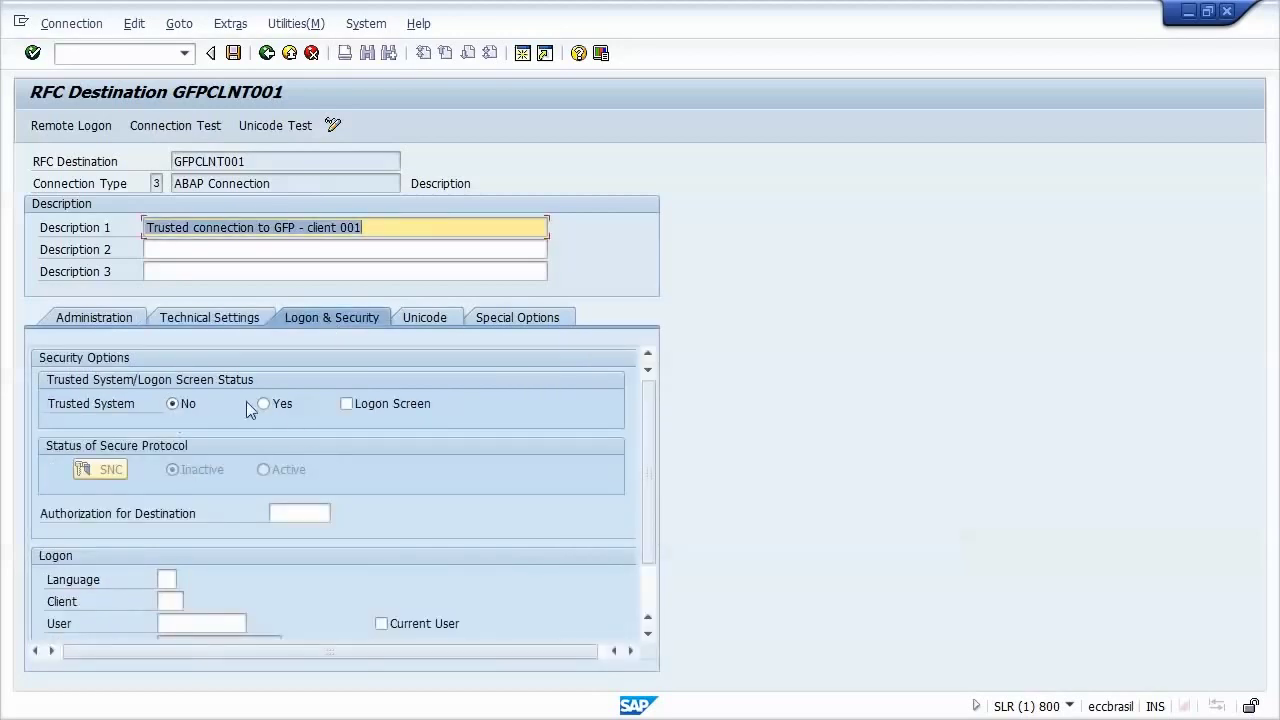
left_click(264, 403)
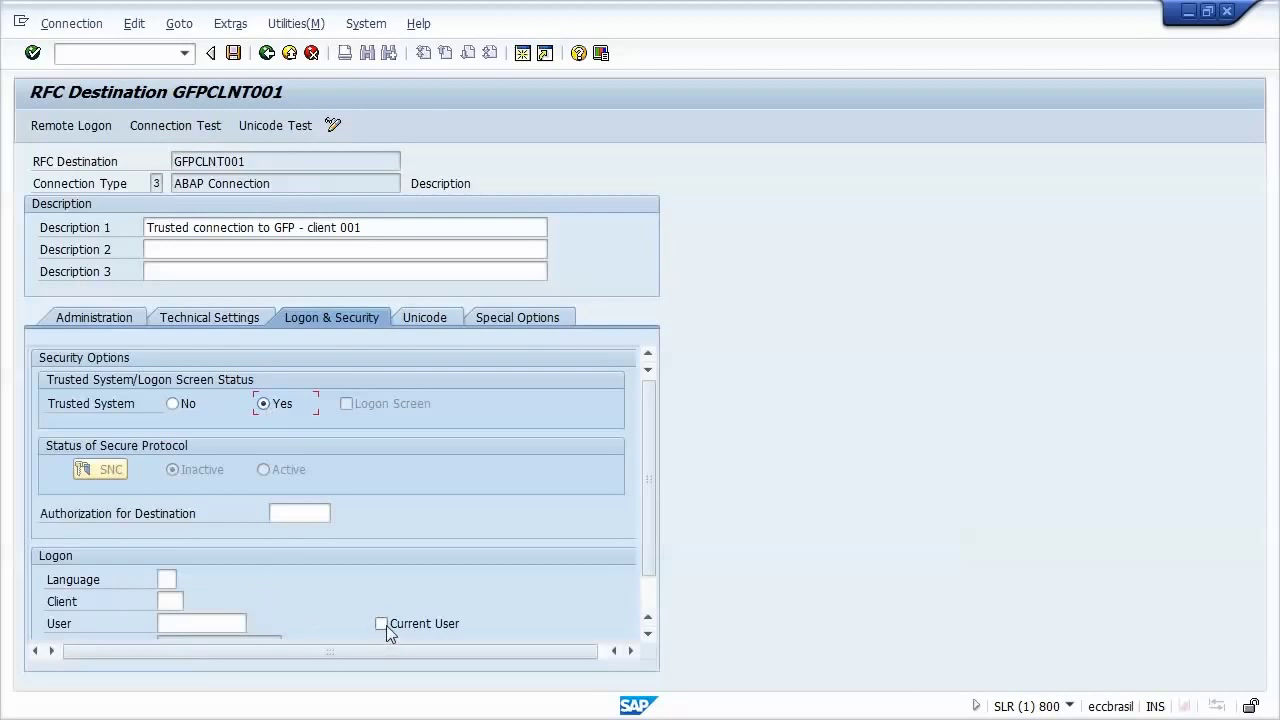
left_click_drag(643, 510, 648, 544)
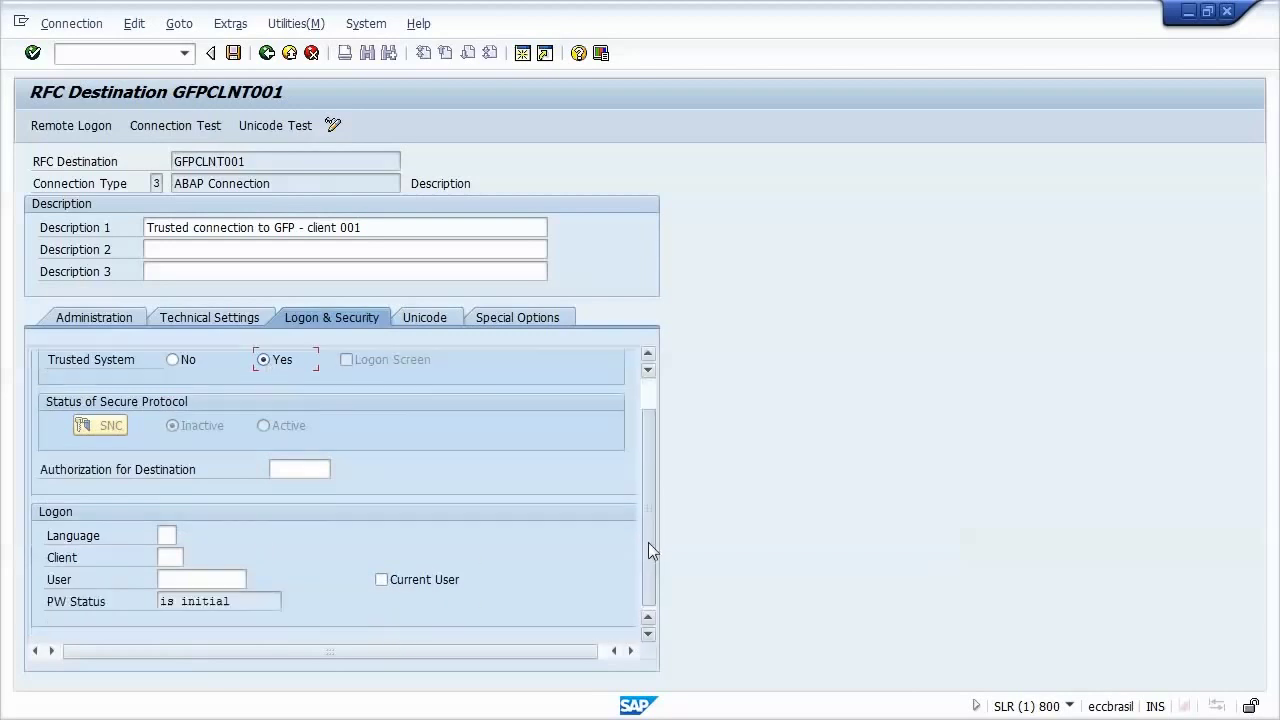
left_click(382, 580)
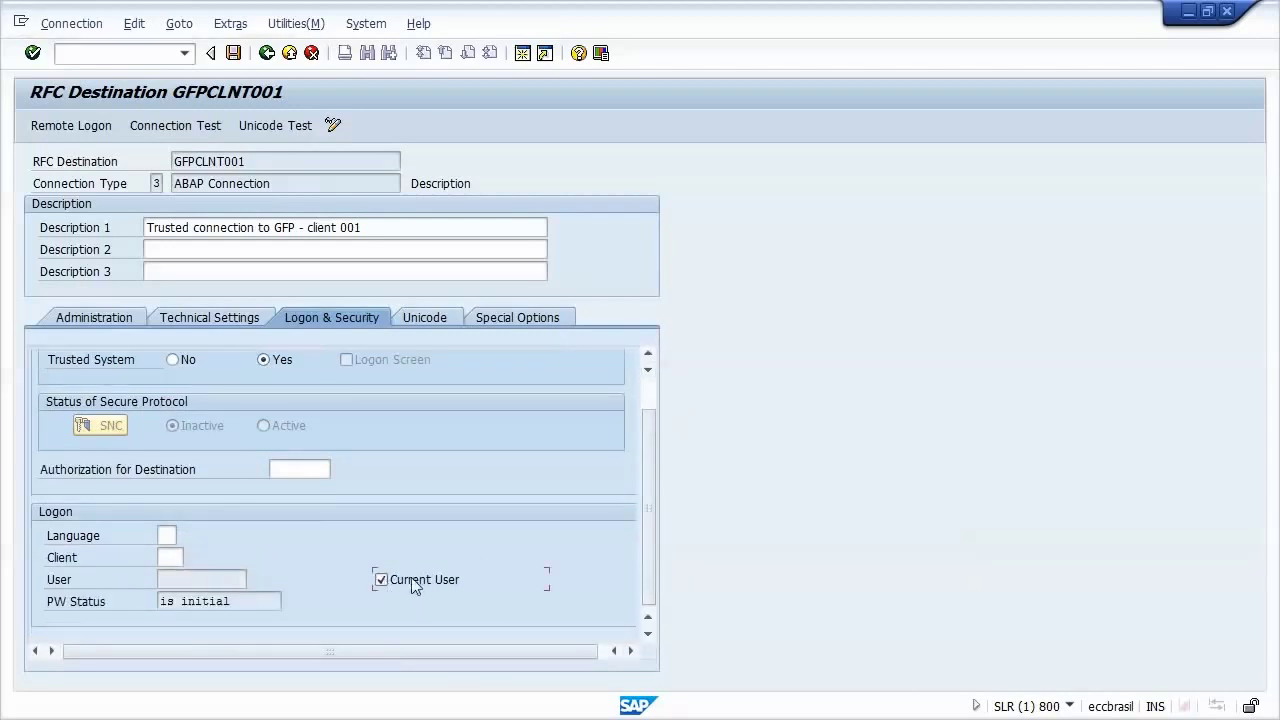
left_click(172, 557)
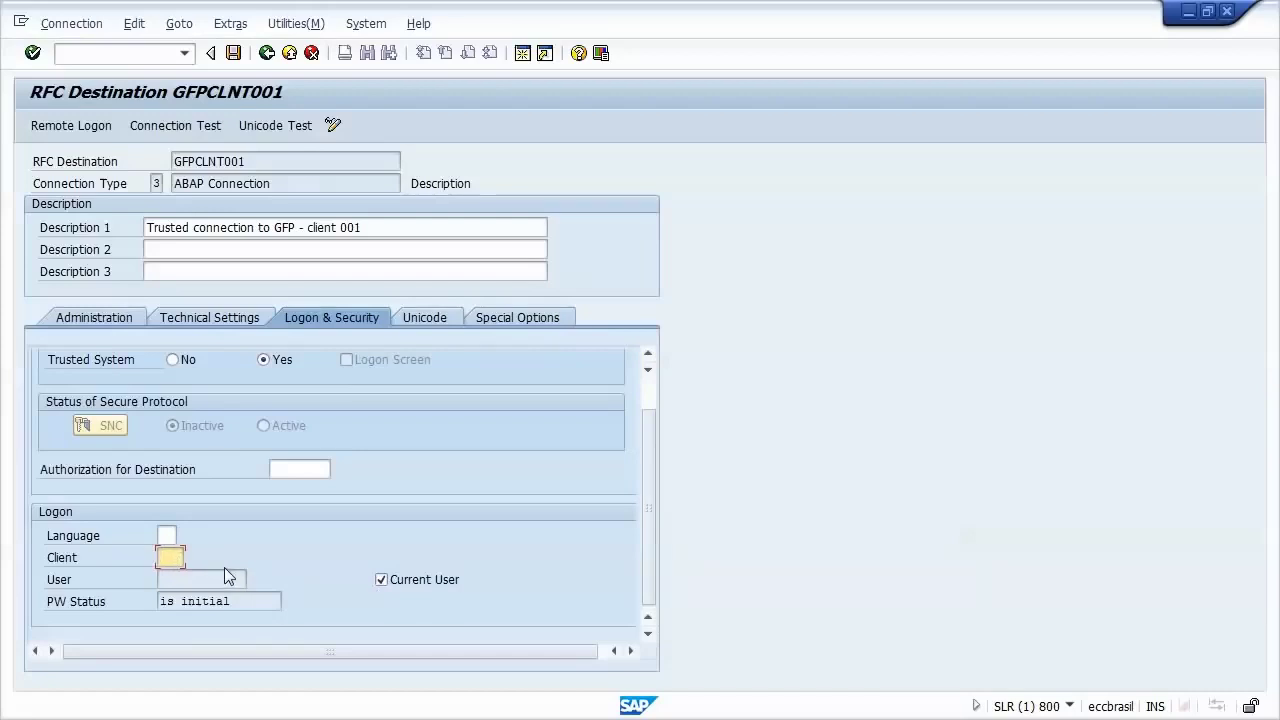
type("001")
left_click(233, 53)
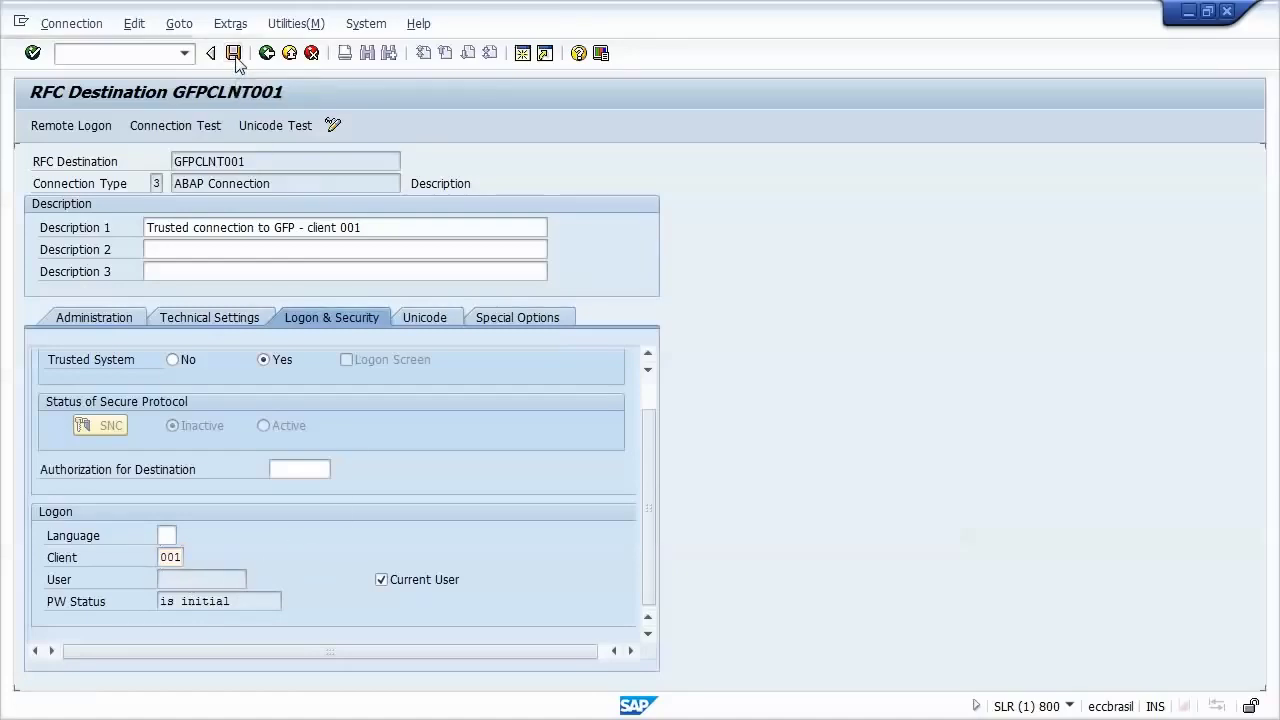
Step: Run connection and authorization tests on GFPCLNT001, then log on remotely to GFP client 001
left_click(196, 130)
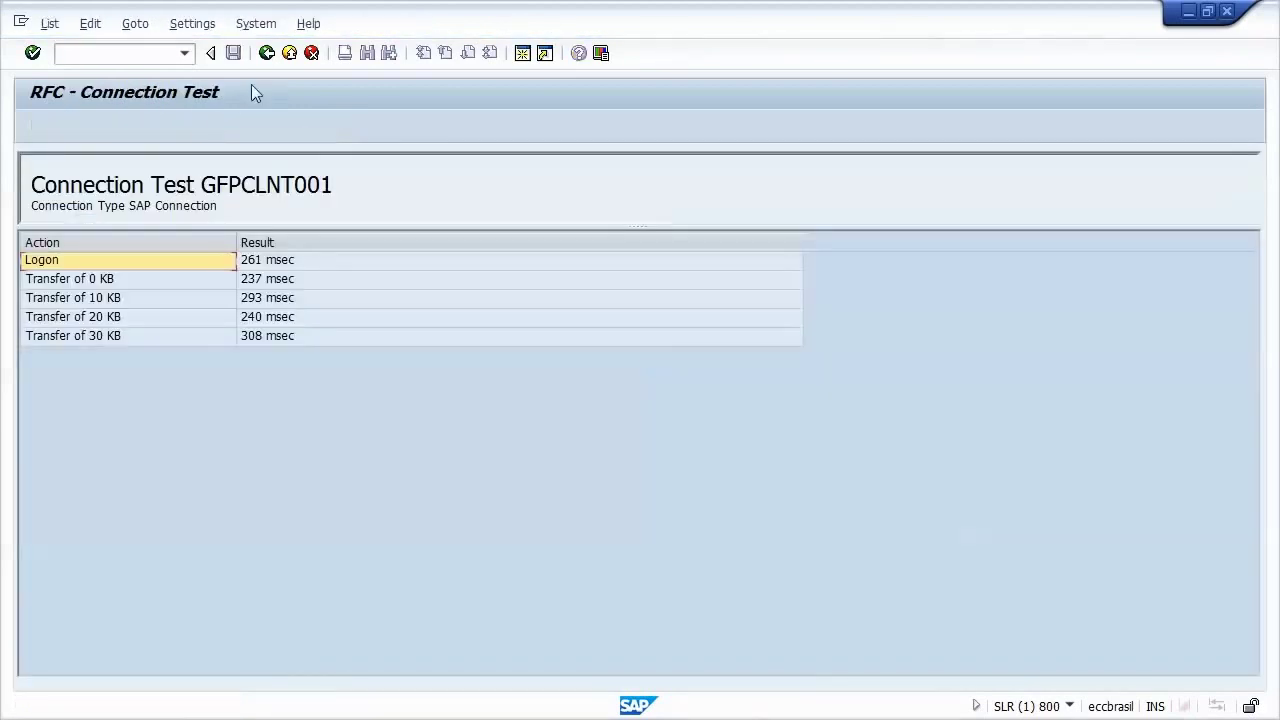
left_click(266, 53)
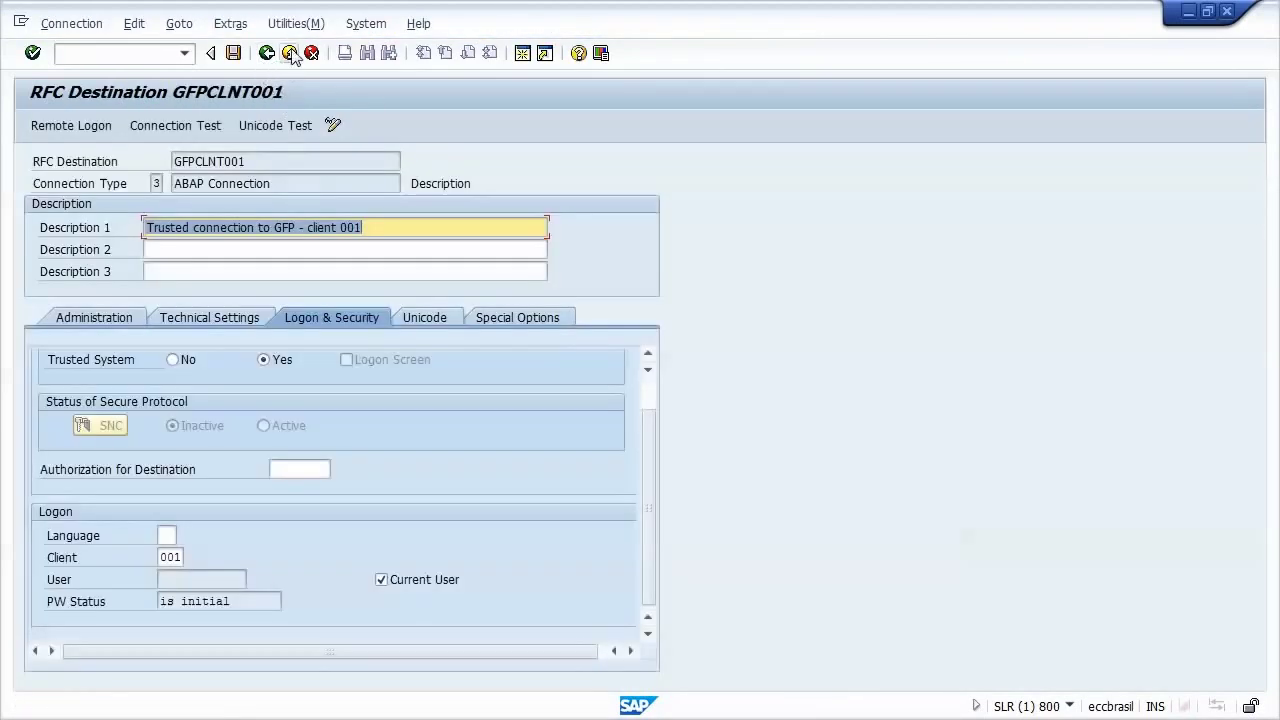
left_click(293, 23)
mouse_move(343, 48)
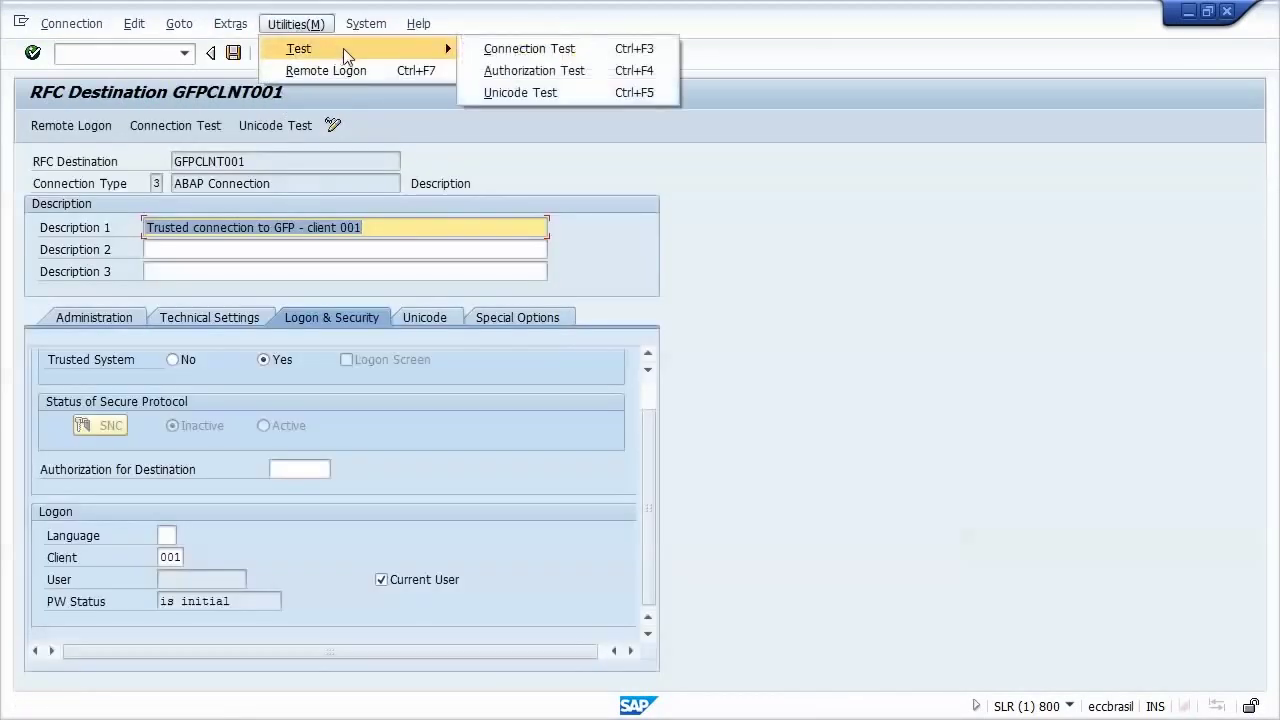
left_click(588, 73)
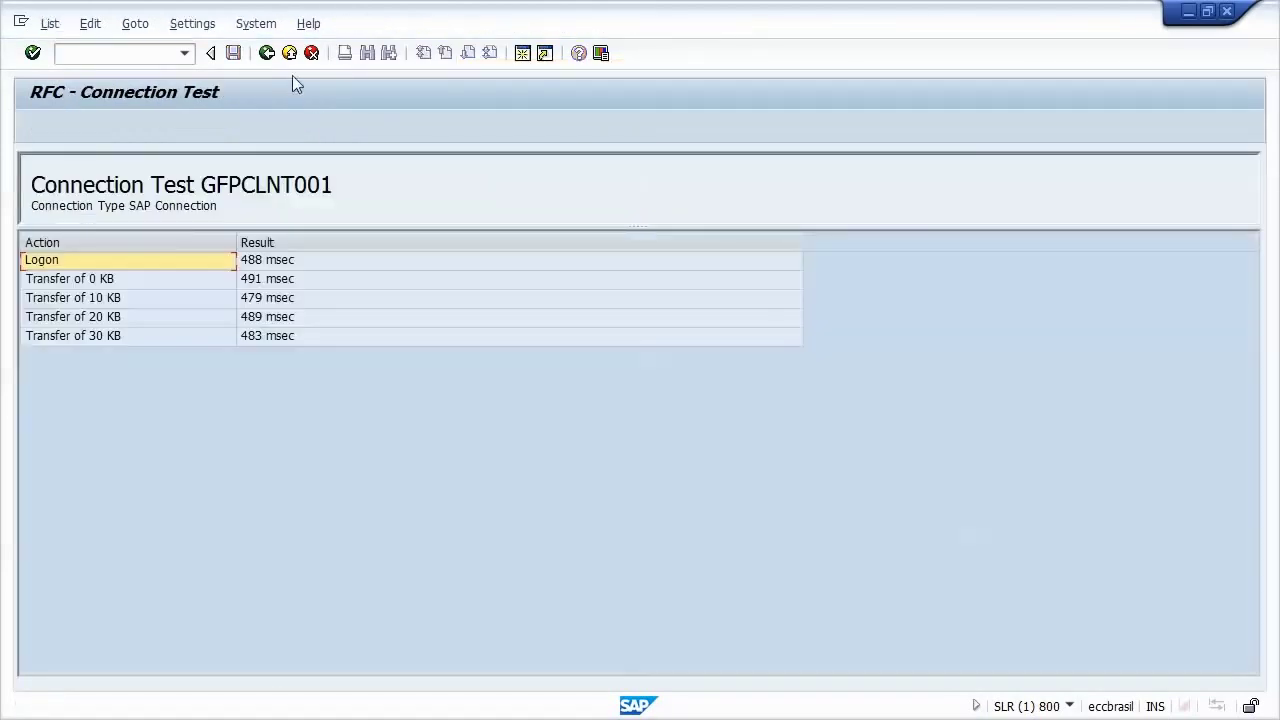
left_click(266, 52)
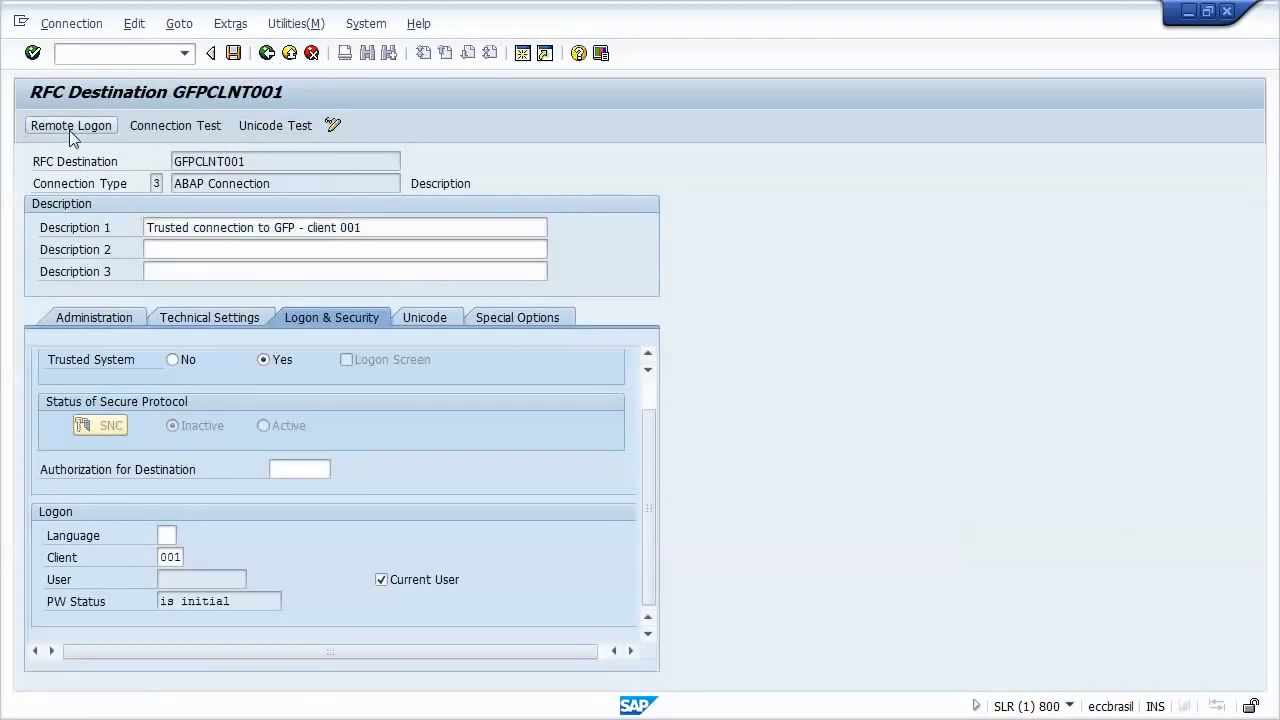
left_click(69, 127)
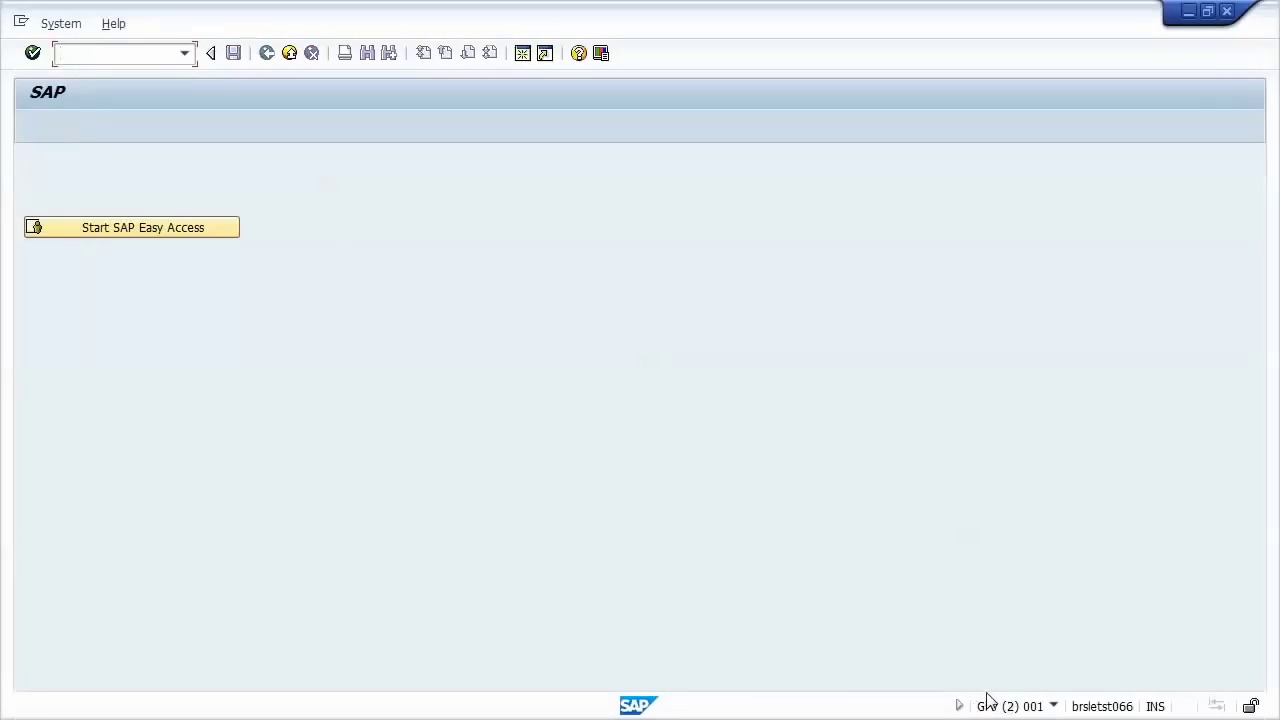
Step: Close the remote GFP session and open the RFC connections configuration with /nsm59
left_click(1226, 12)
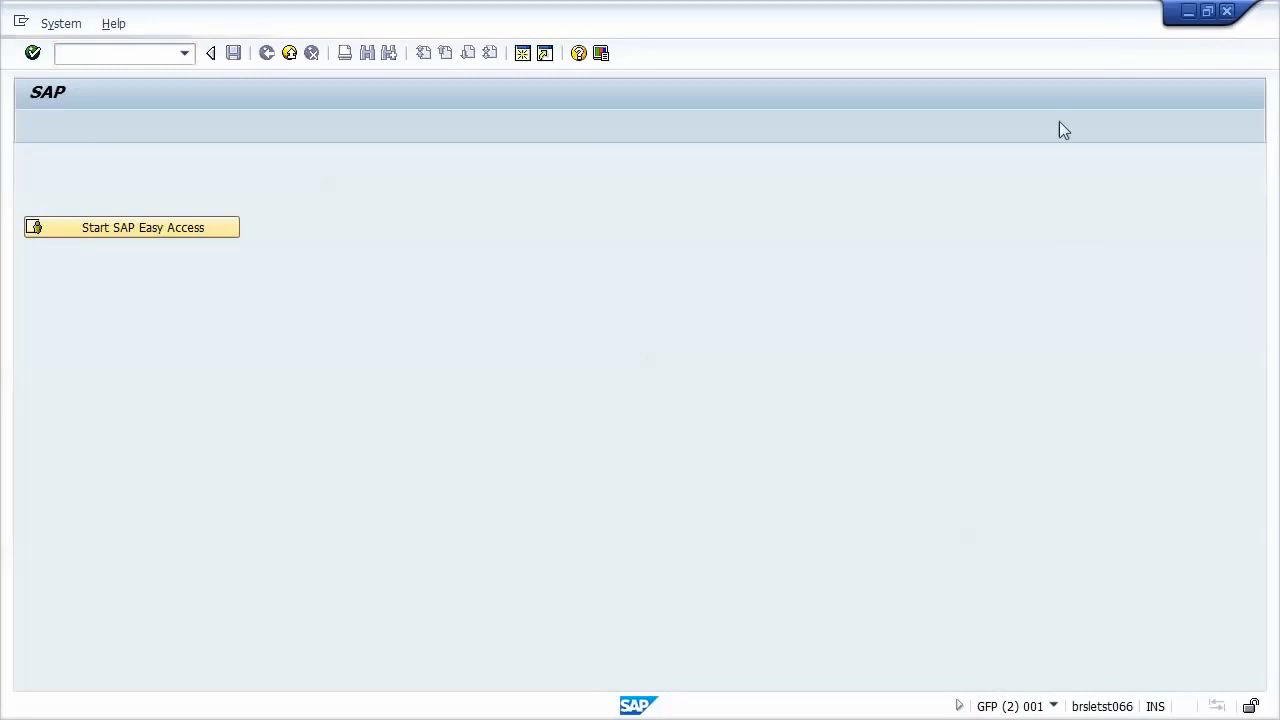
key("alt+Tab")
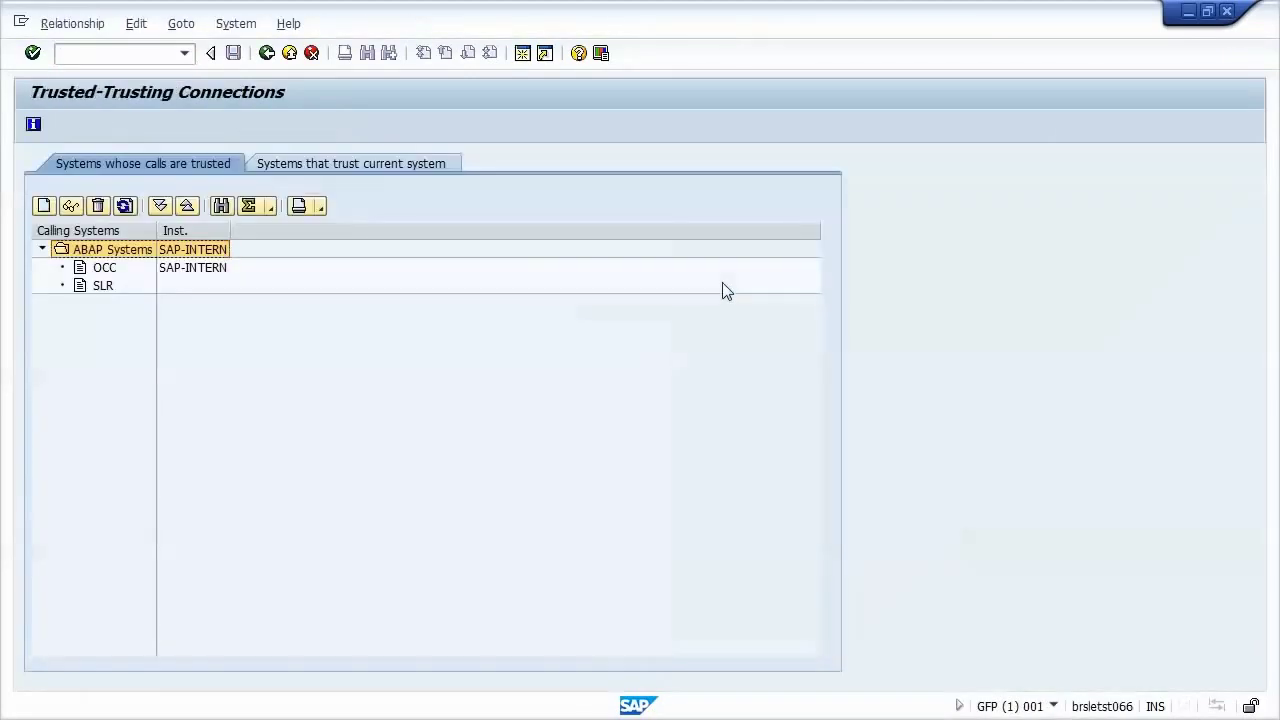
left_click(124, 55)
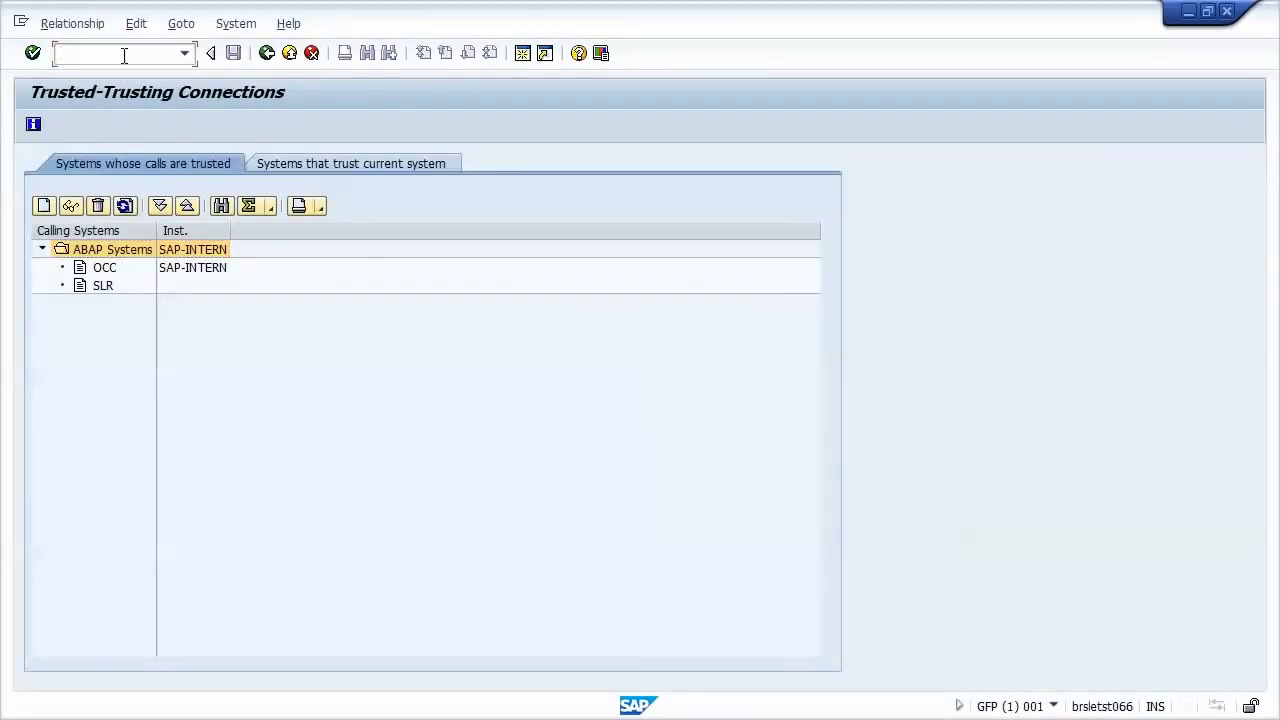
type("/nsm59")
key("Return")
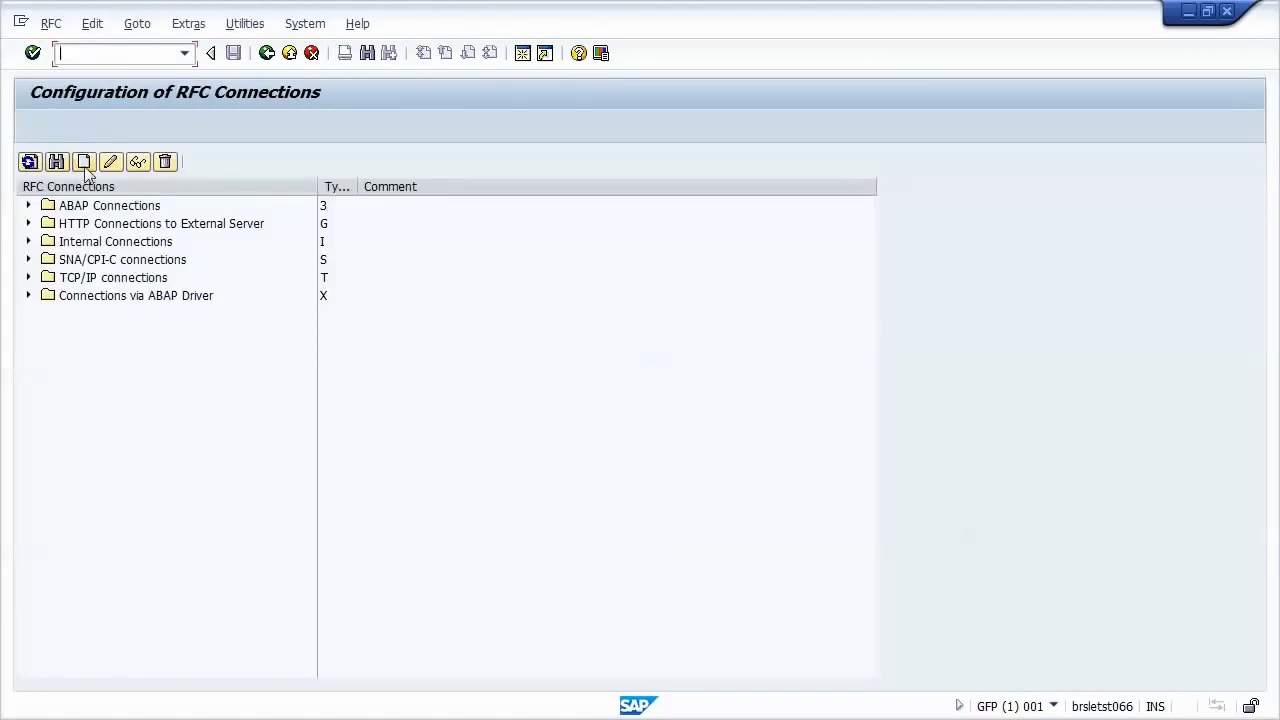
Step: Create destination SLRCLNT800, type 3, described 'Trusted connection to SLR - client 800'
left_click(84, 163)
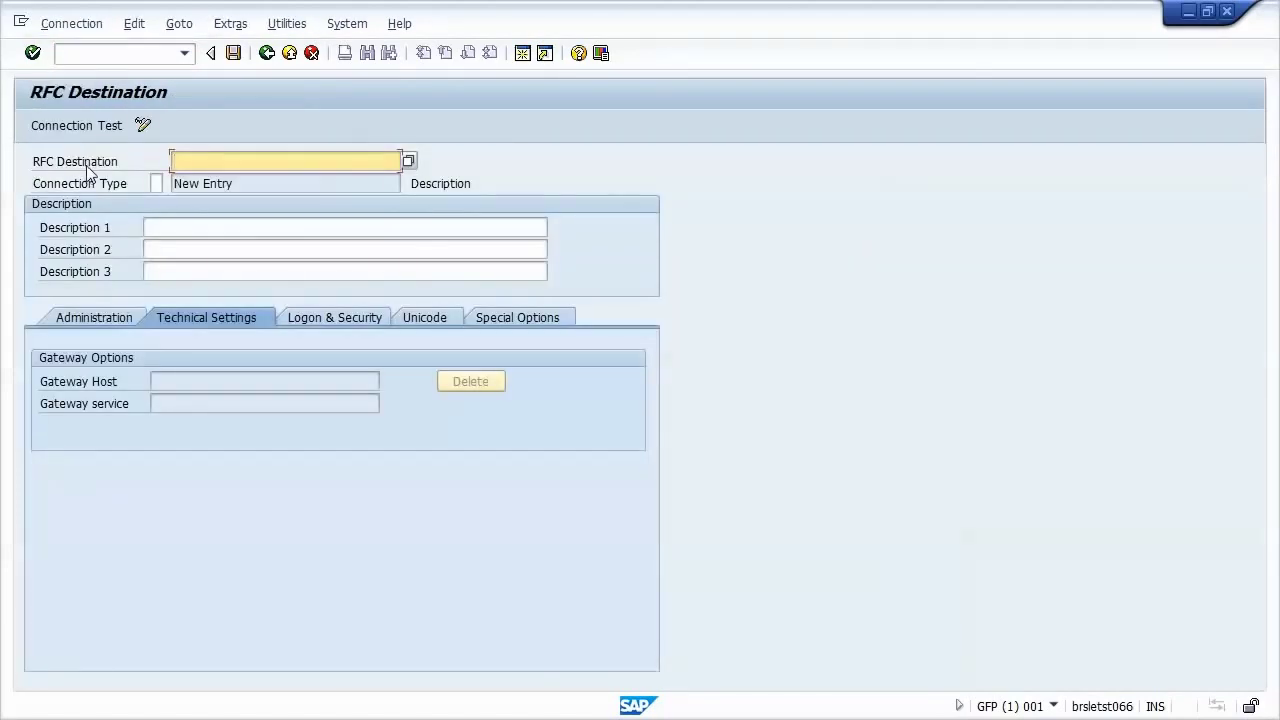
type("s")
left_click(231, 194)
key("Tab")
type("3")
left_click(251, 227)
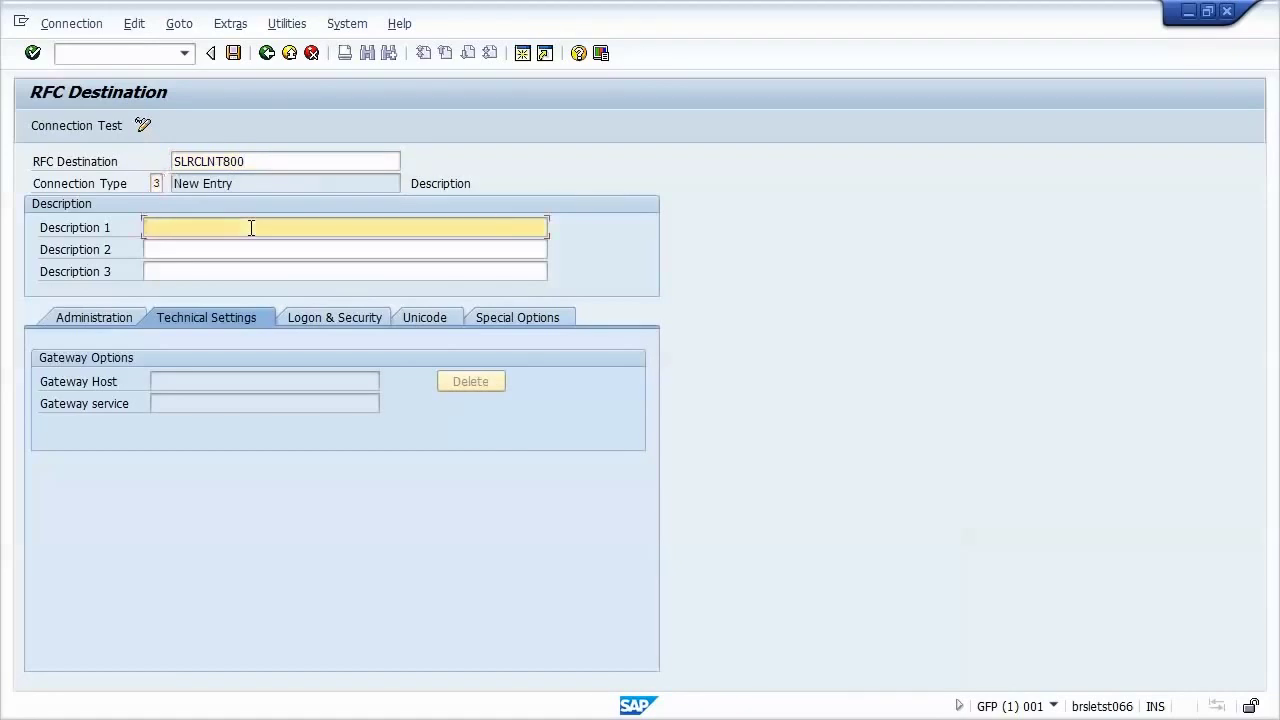
type("Tru")
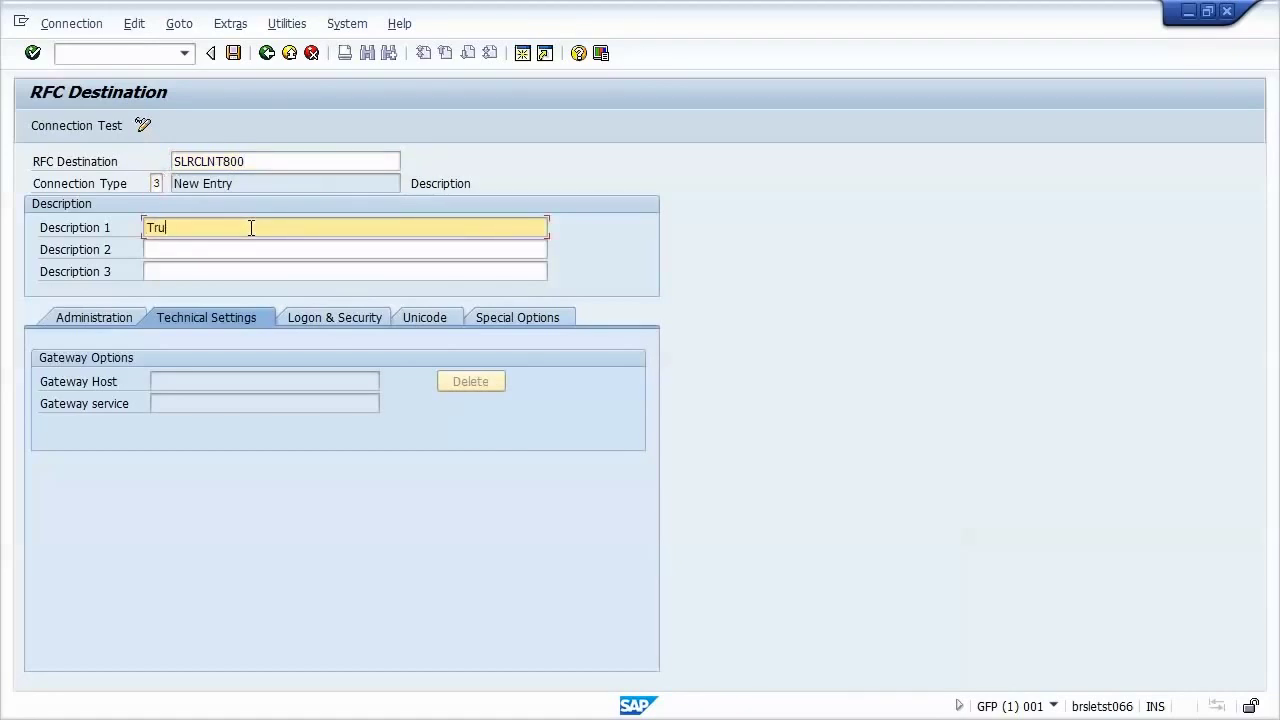
type("sted connection")
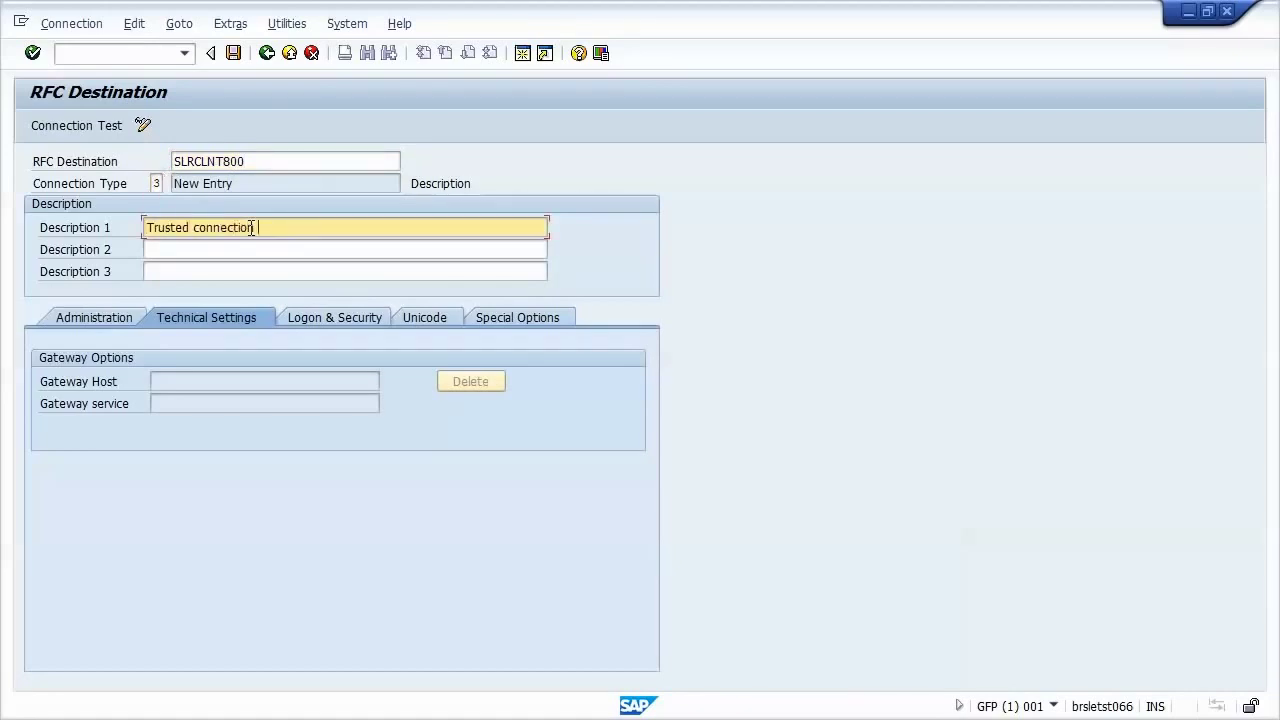
type(" to SLR - client 800")
Step: Point SLRCLNT800 at target host eccbrasil with system number 00
key("Return")
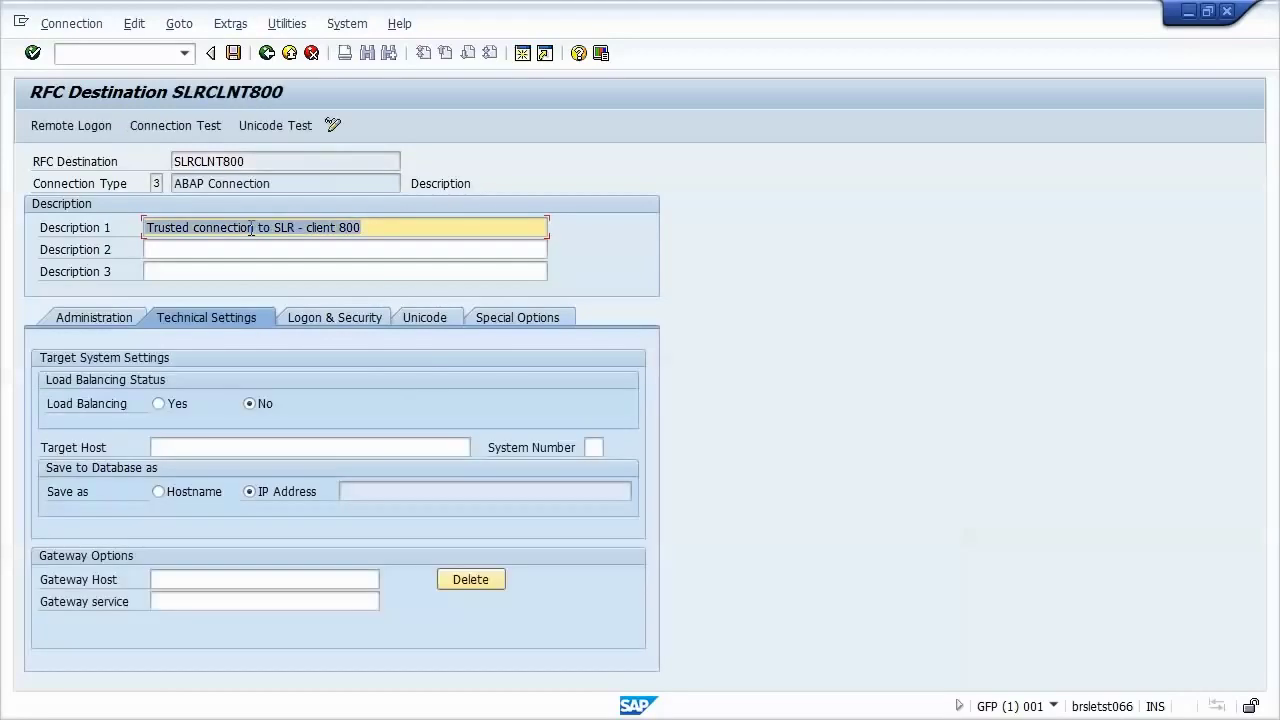
left_click(218, 447)
type("ec")
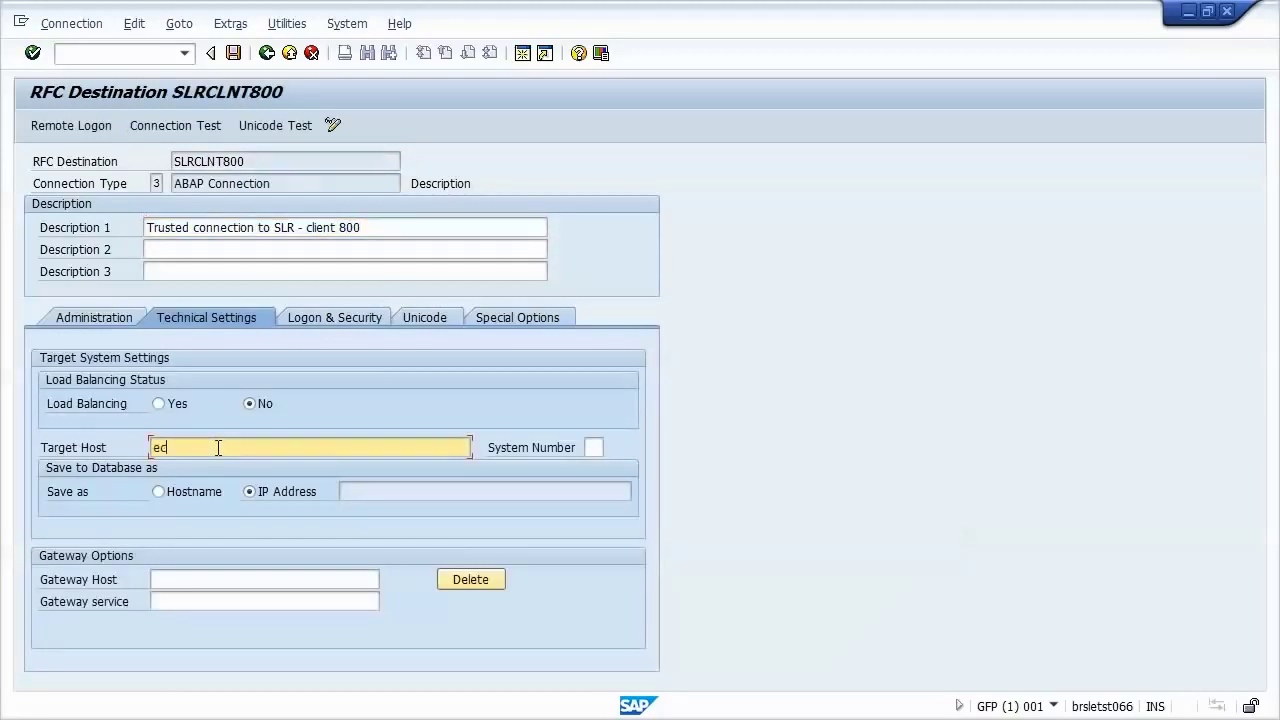
type("cbrasil")
key("Tab")
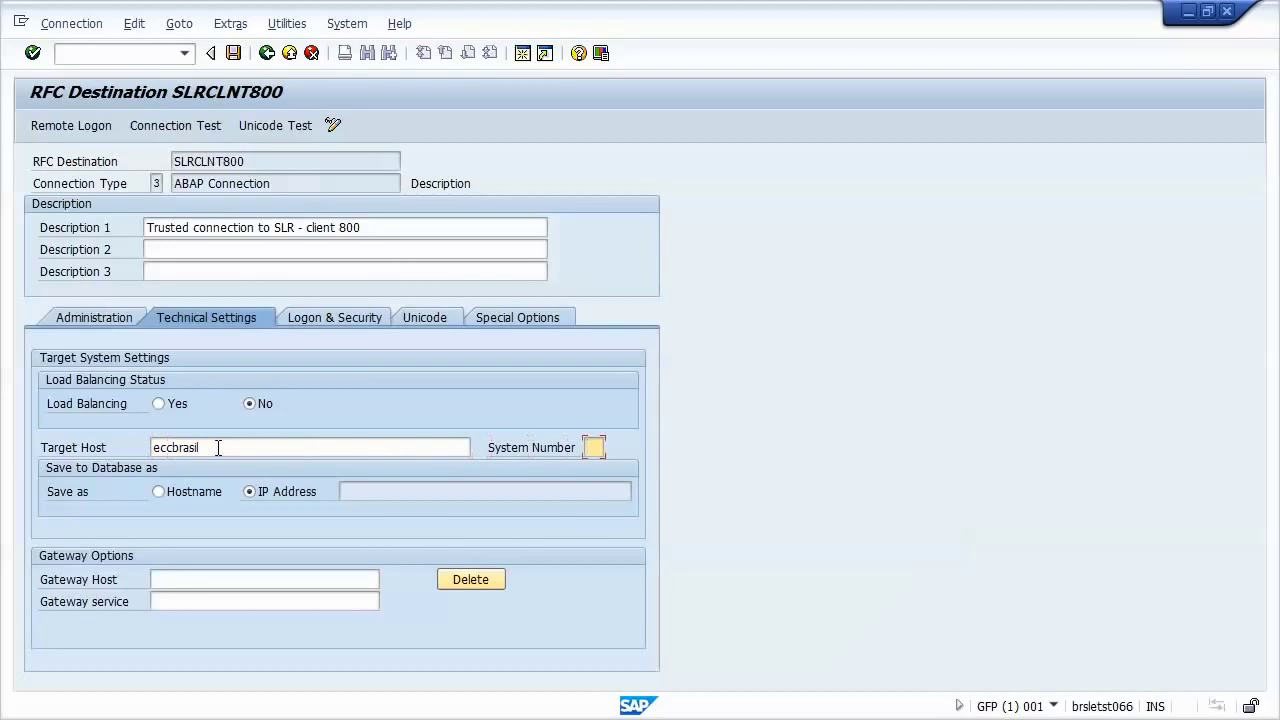
type("00")
key("Return")
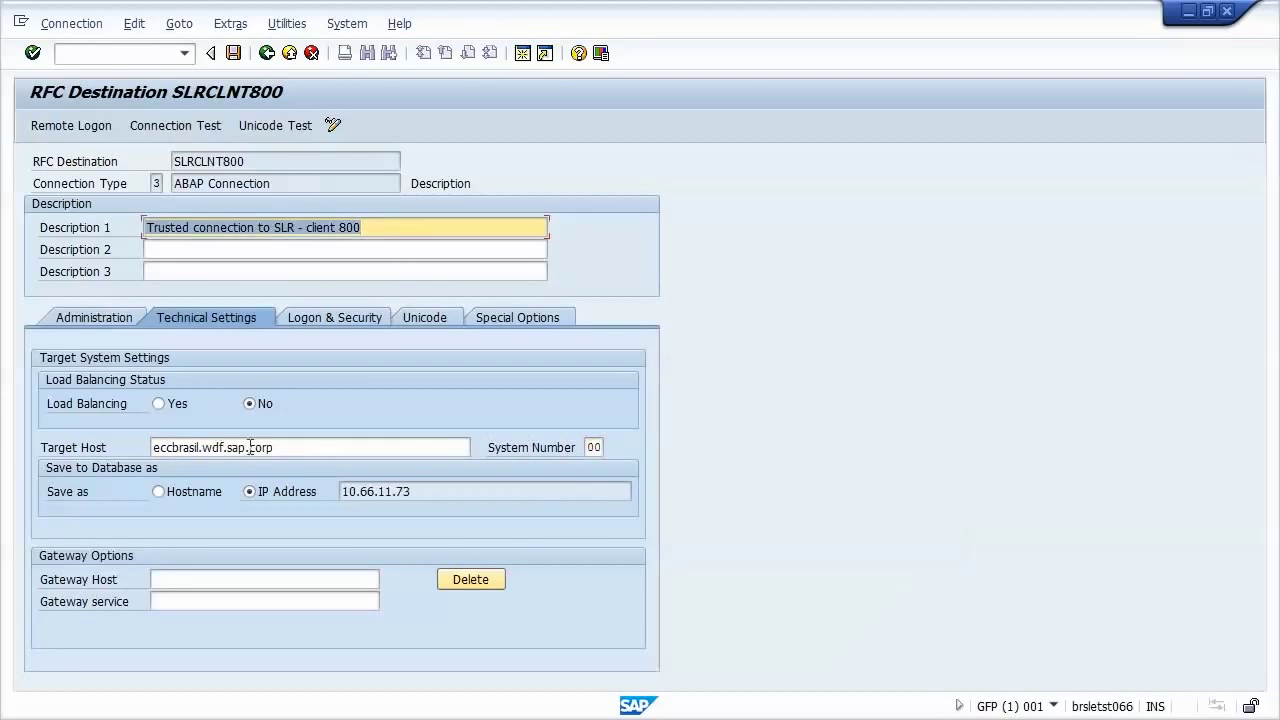
Step: Set logon client 800, current user and trust relationship Yes, then save SLRCLNT800
left_click(343, 319)
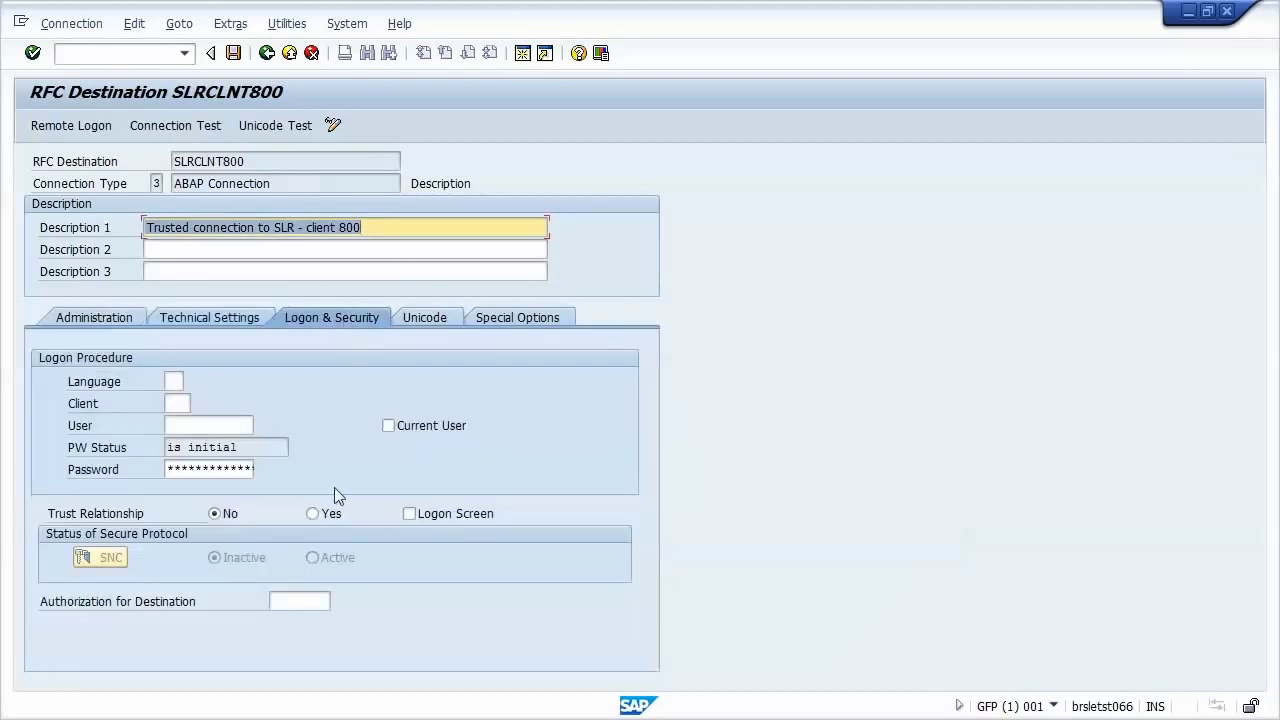
left_click(176, 403)
type("800")
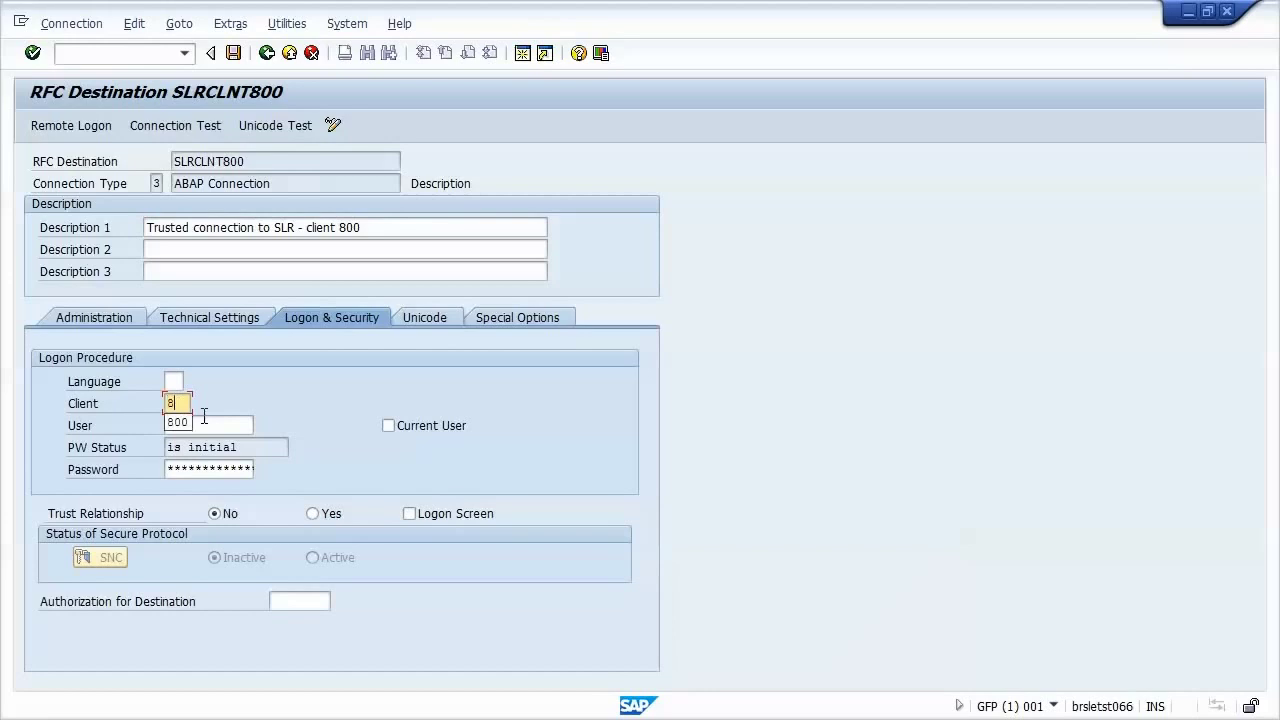
left_click(389, 426)
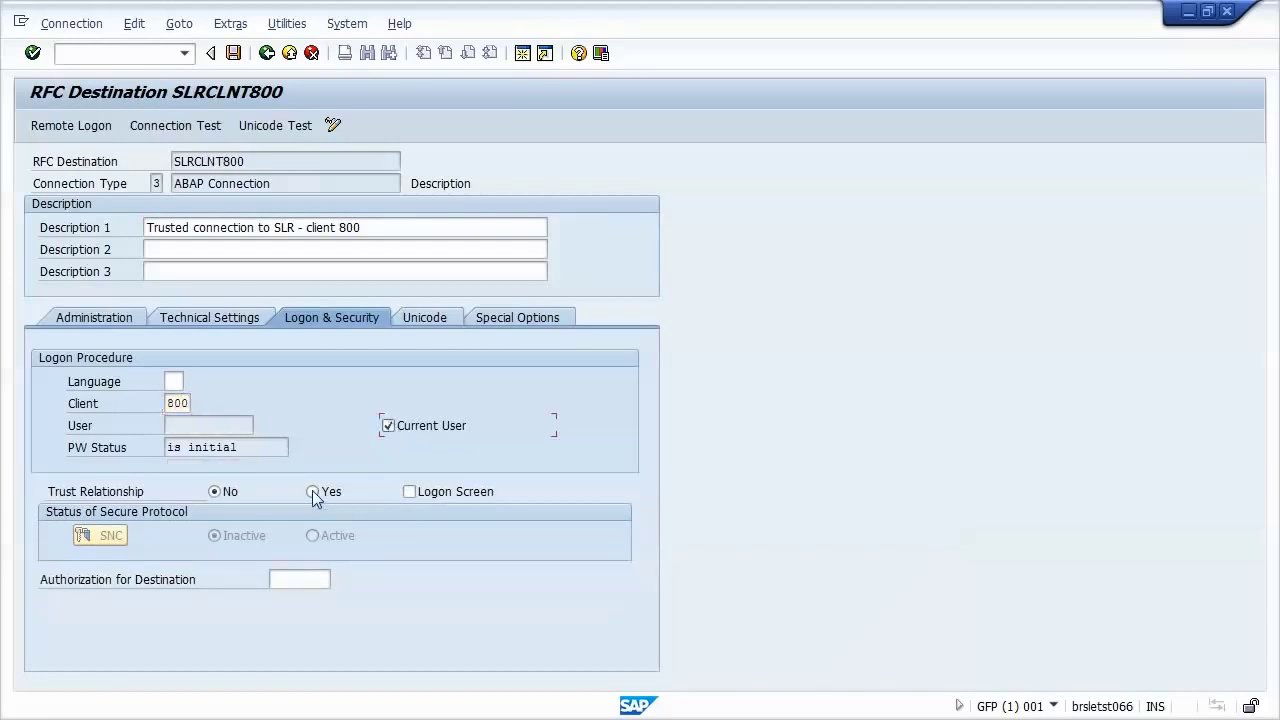
left_click(313, 491)
left_click(233, 53)
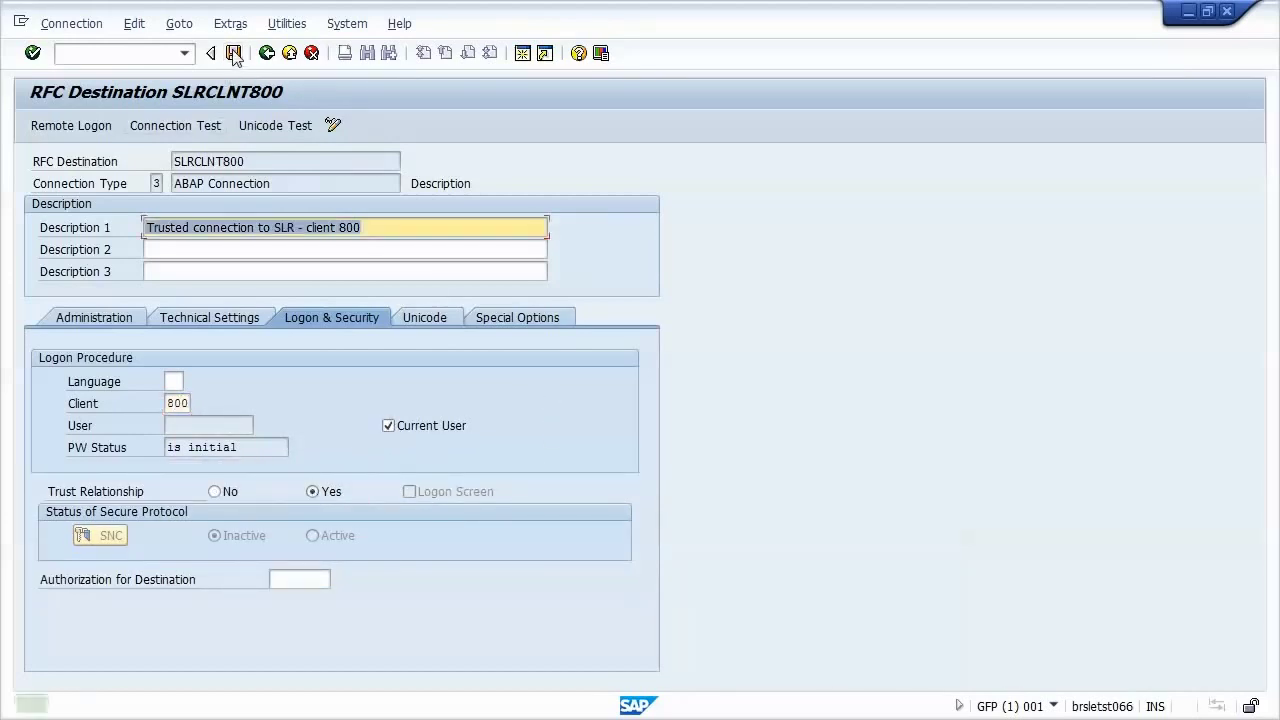
Step: Run the connection test and the authorization test for SLRCLNT800
left_click(182, 128)
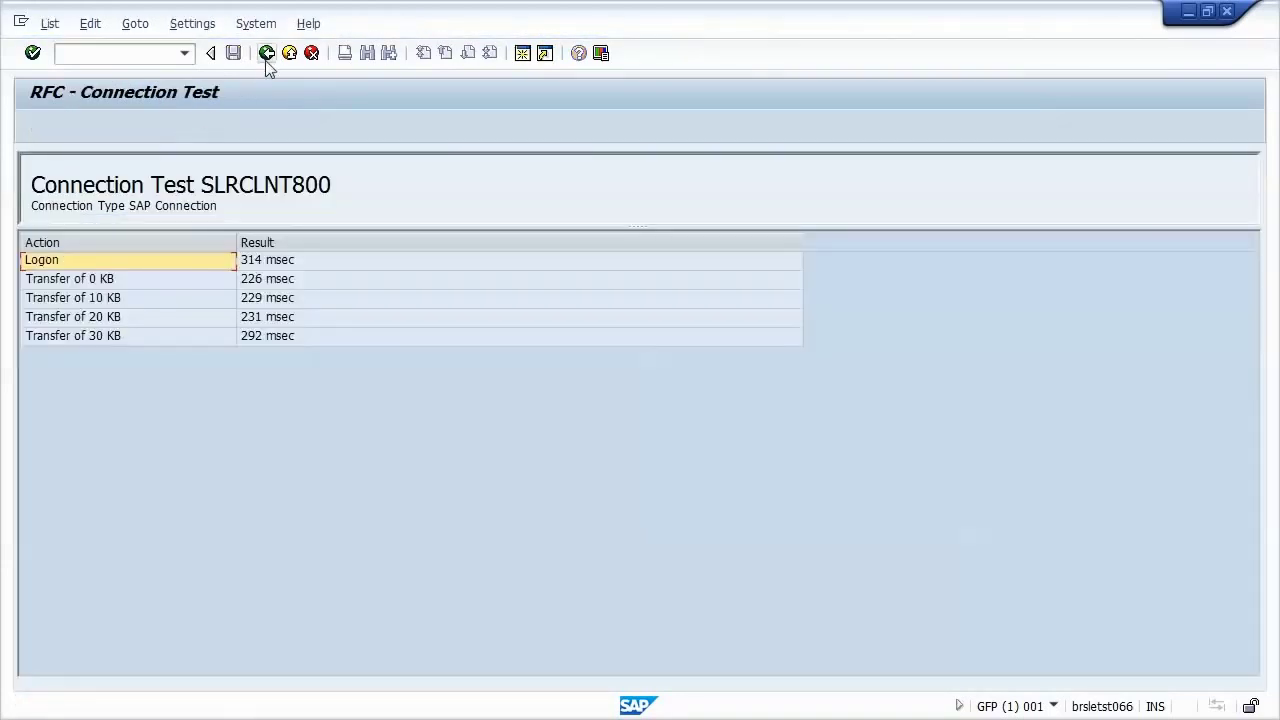
left_click(266, 55)
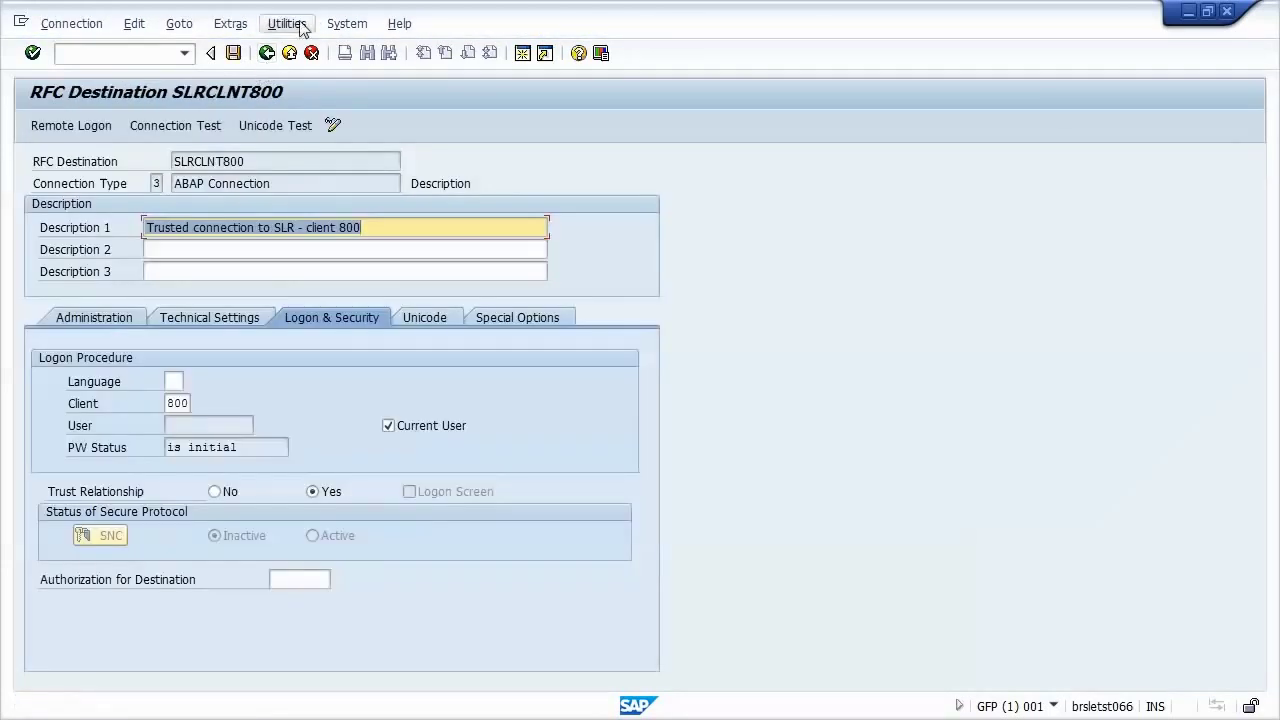
left_click(286, 24)
mouse_move(320, 48)
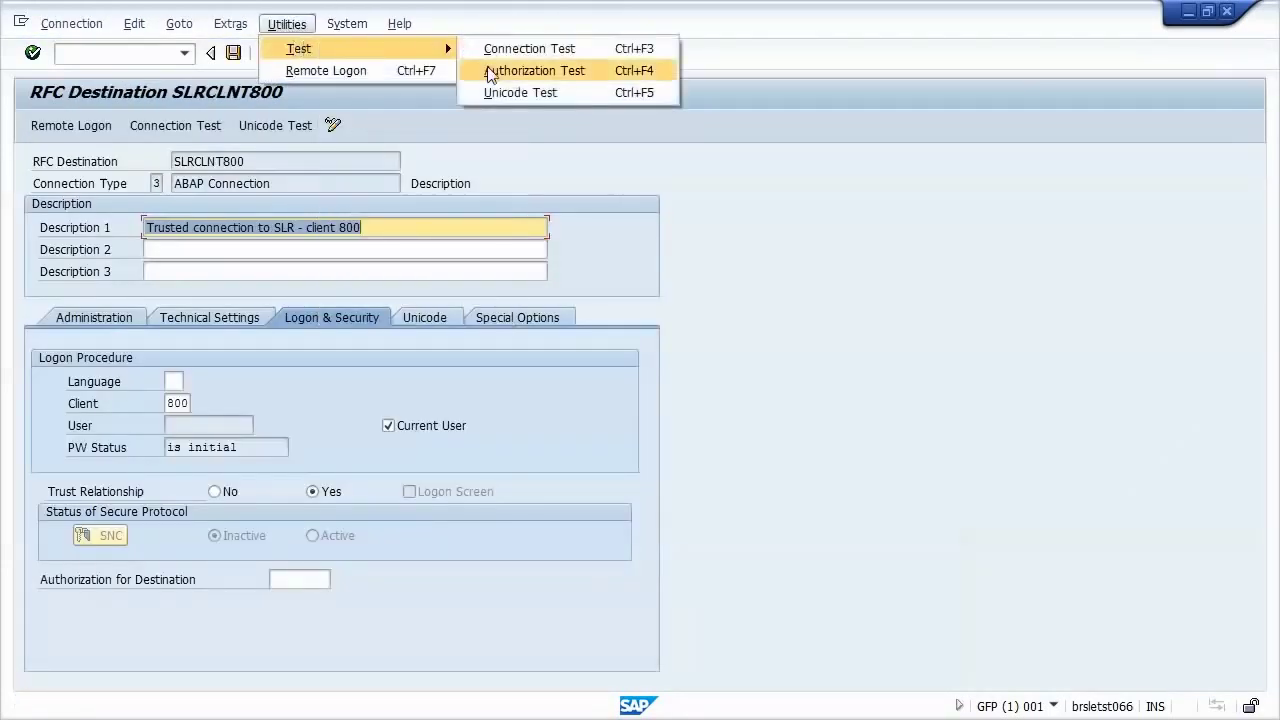
left_click(490, 69)
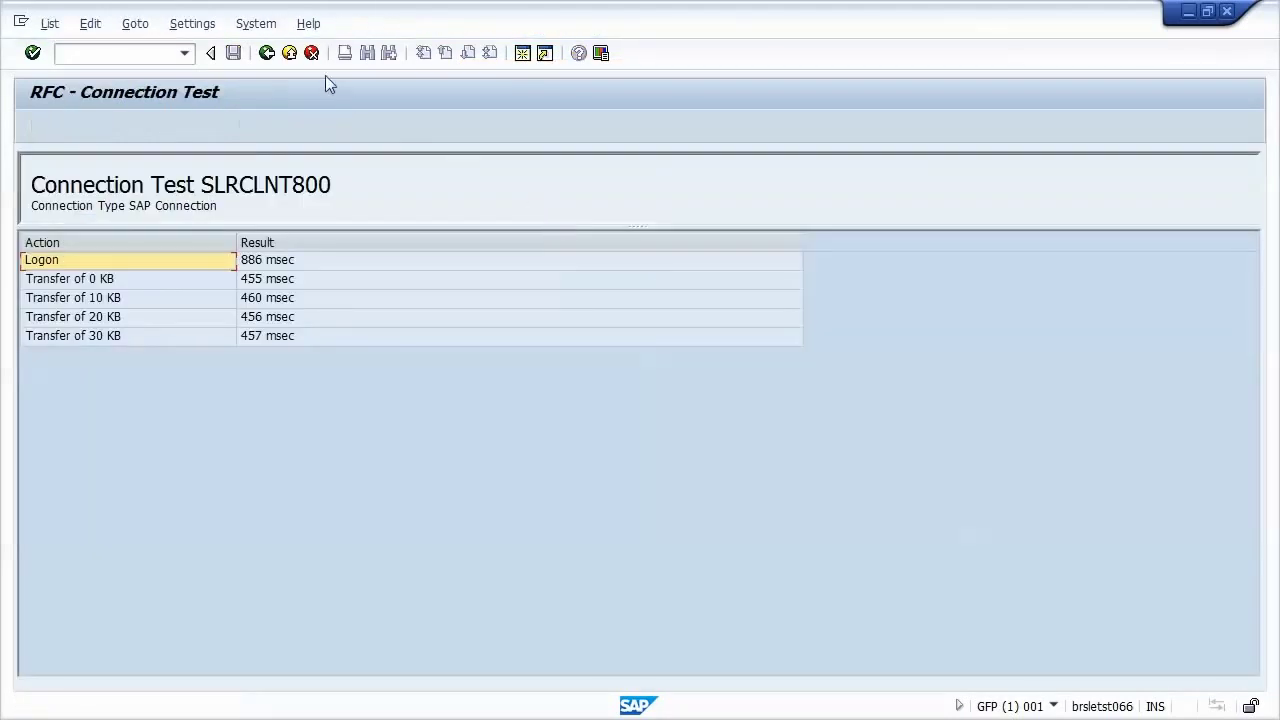
Step: Log on remotely to SLR client 800 through SLRCLNT800, then close that session
left_click(267, 53)
left_click(72, 125)
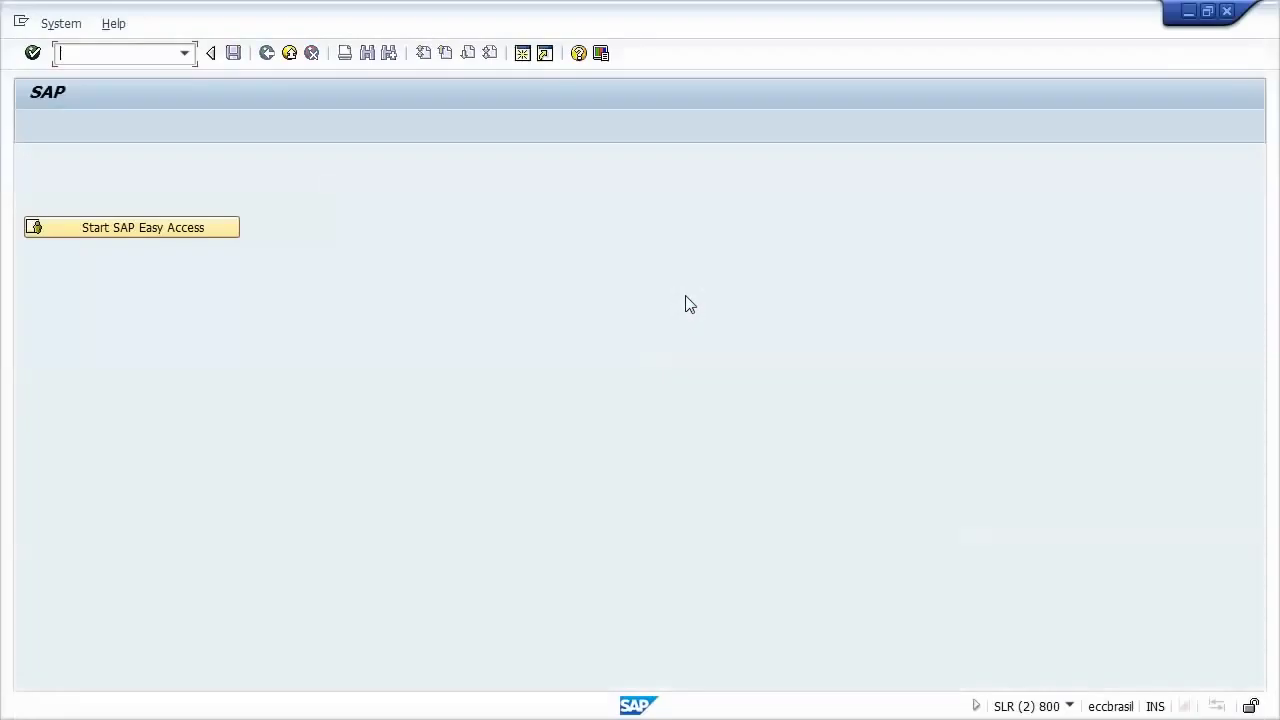
left_click(1226, 11)
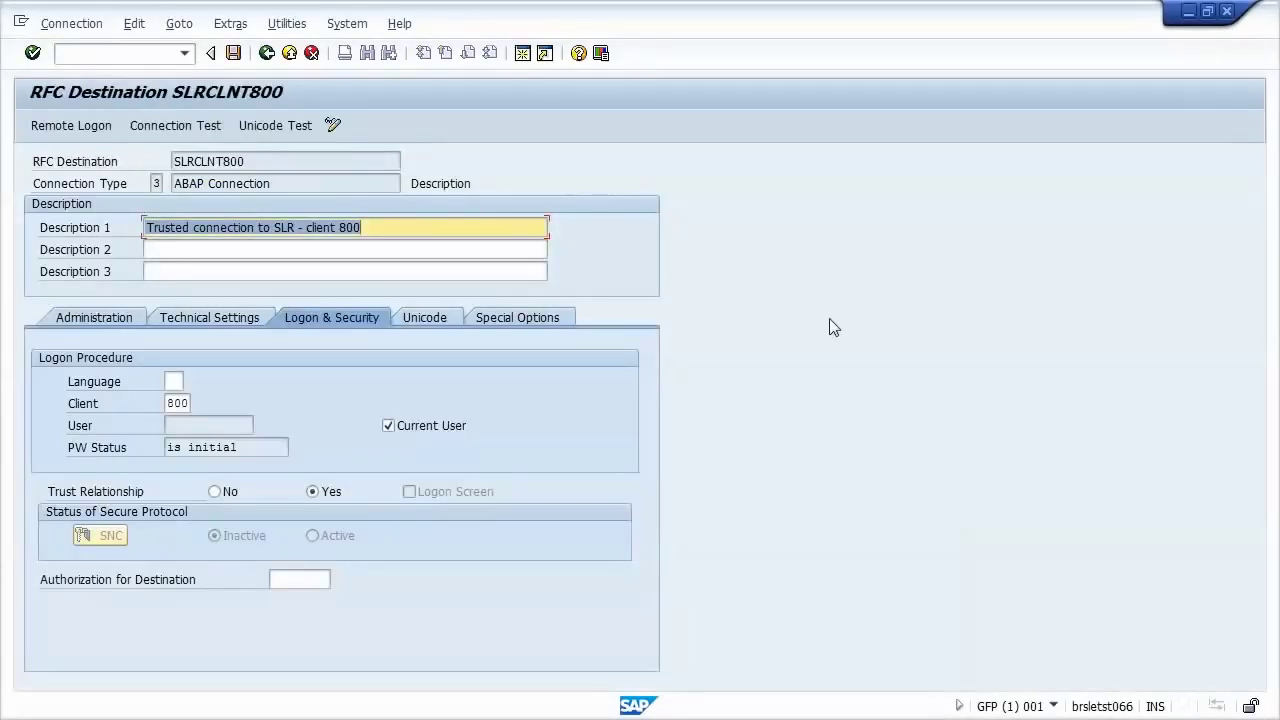